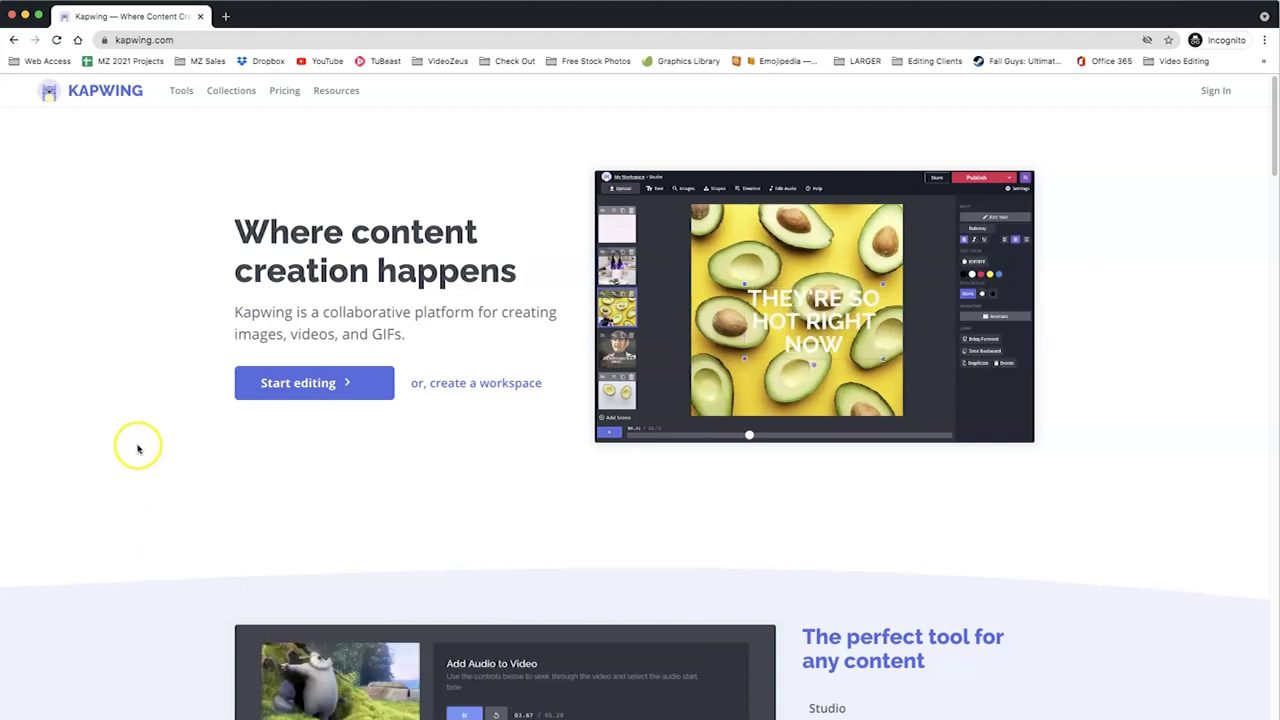
Bring up the Kapwing Free Workspace and start a new untitled Studio project.
click(25, 16)
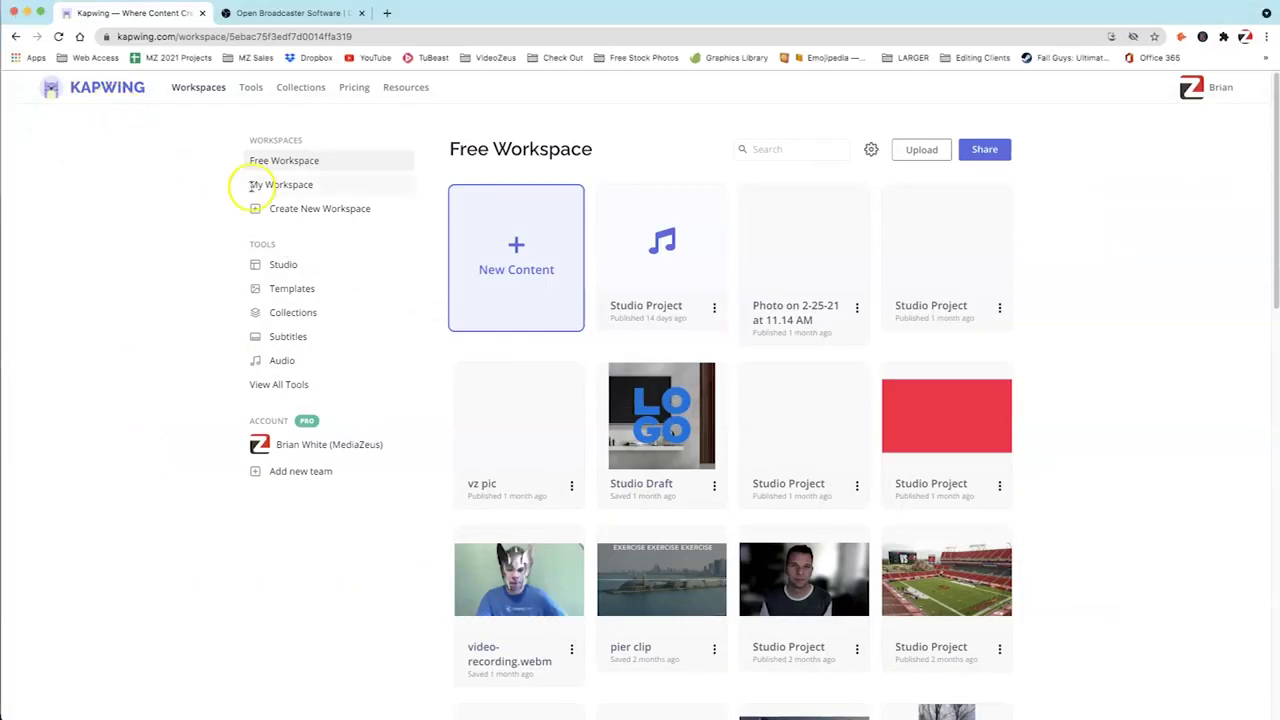
click(534, 290)
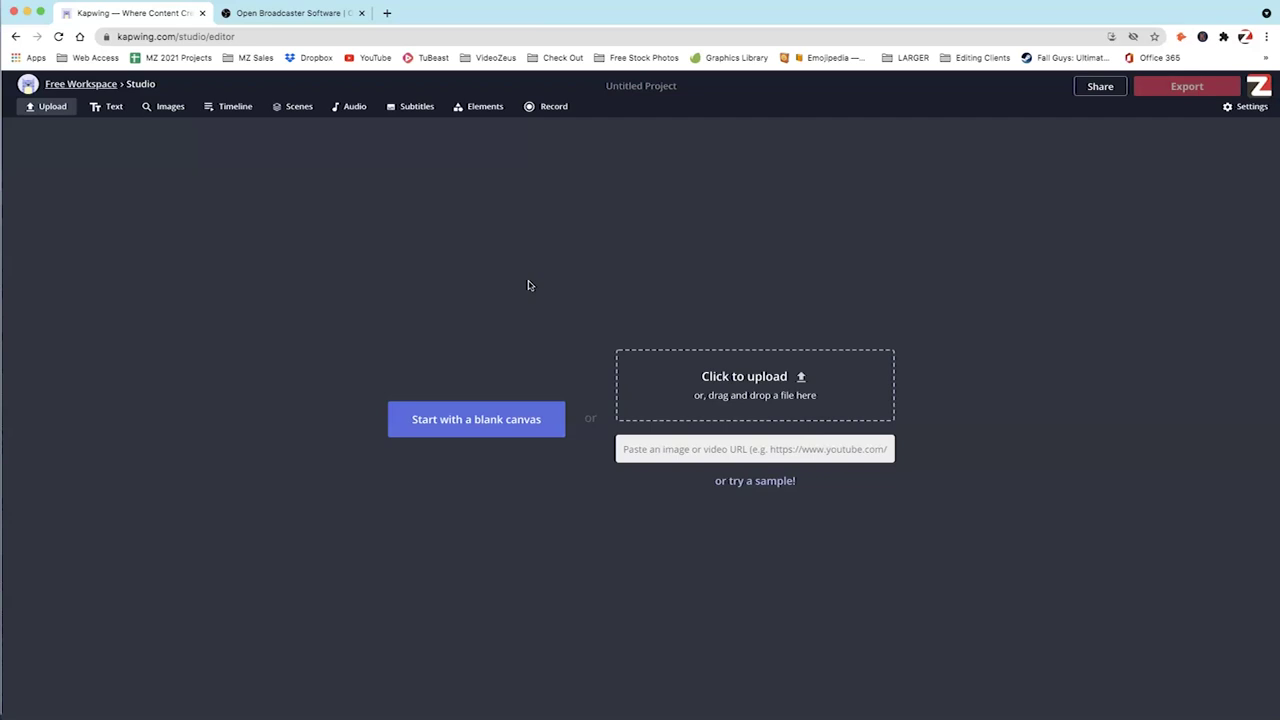
click(664, 447)
Upload vz pic.jpg from the vz logo folder onto the Studio canvas.
click(879, 426)
click(848, 401)
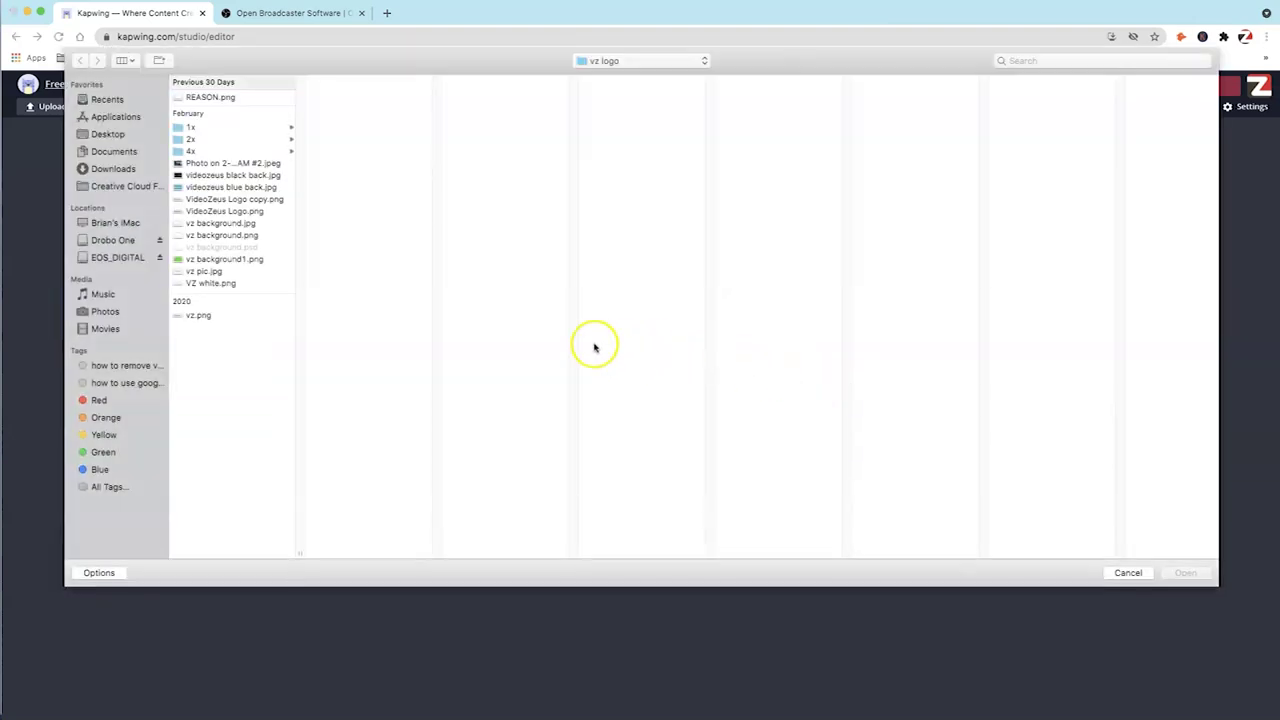
click(249, 271)
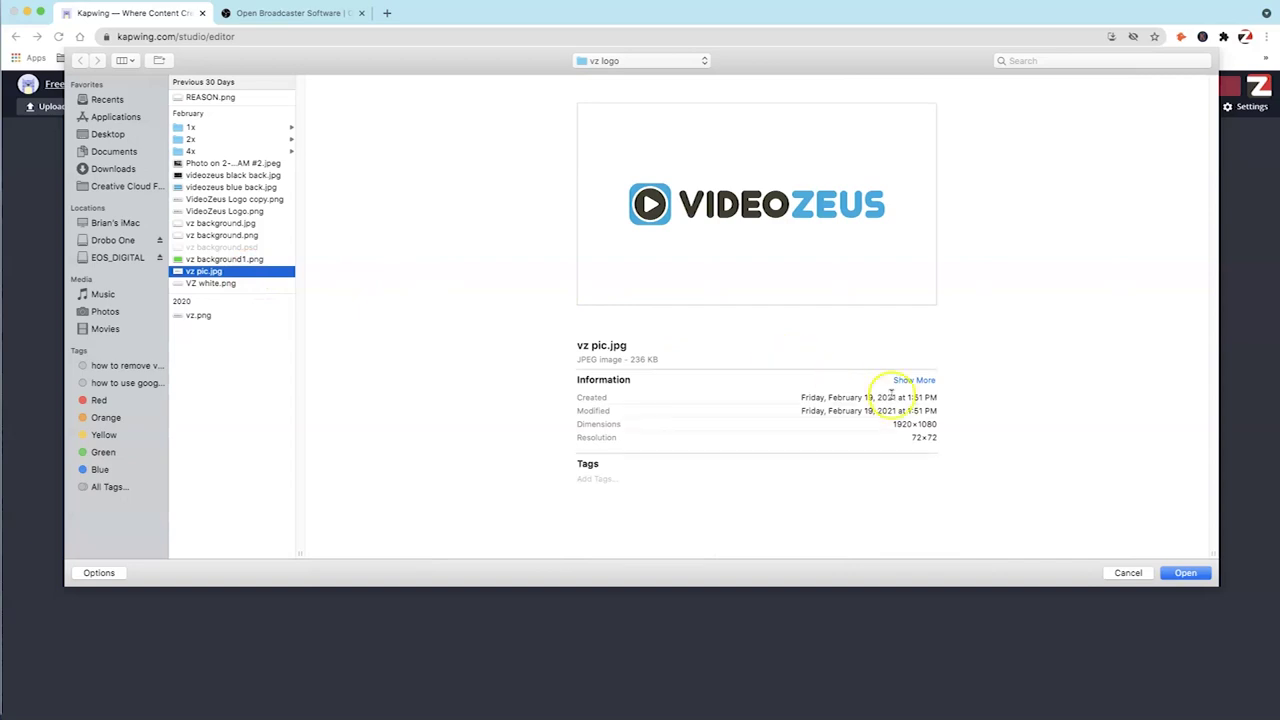
click(1185, 573)
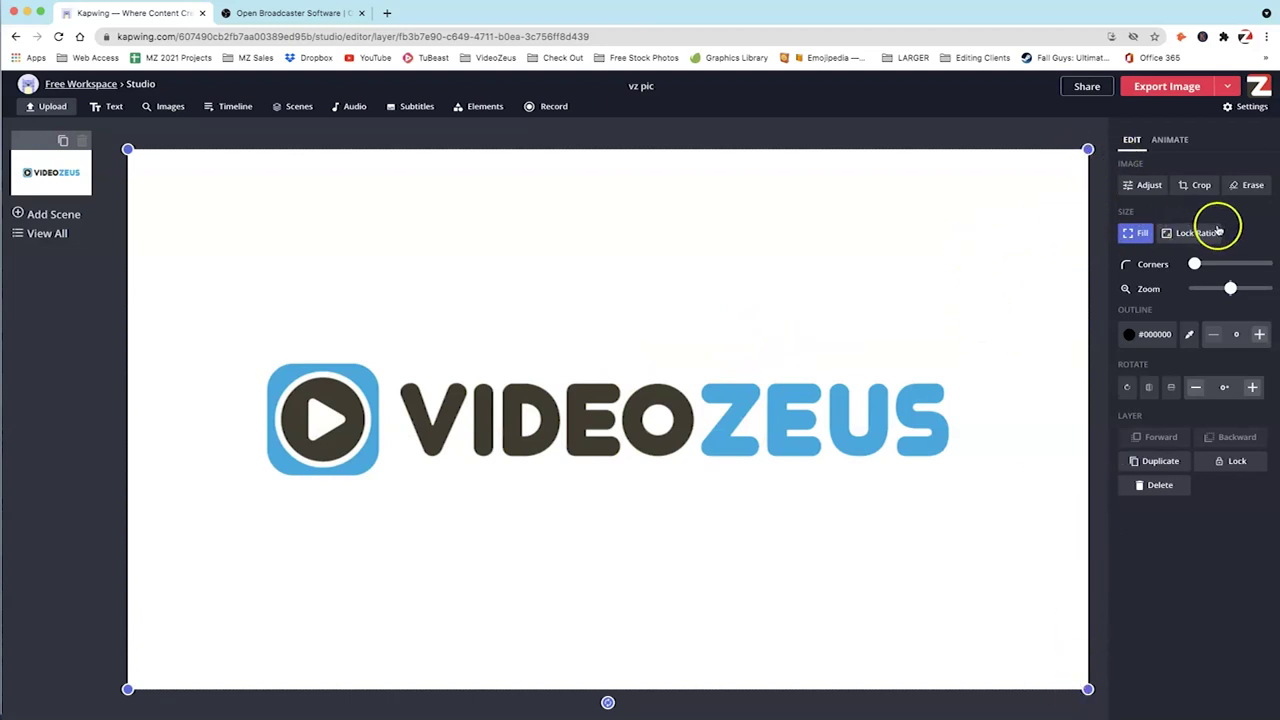
In the background eraser, enlarge the Erase brush and paint away the logo's white right edge.
click(1251, 188)
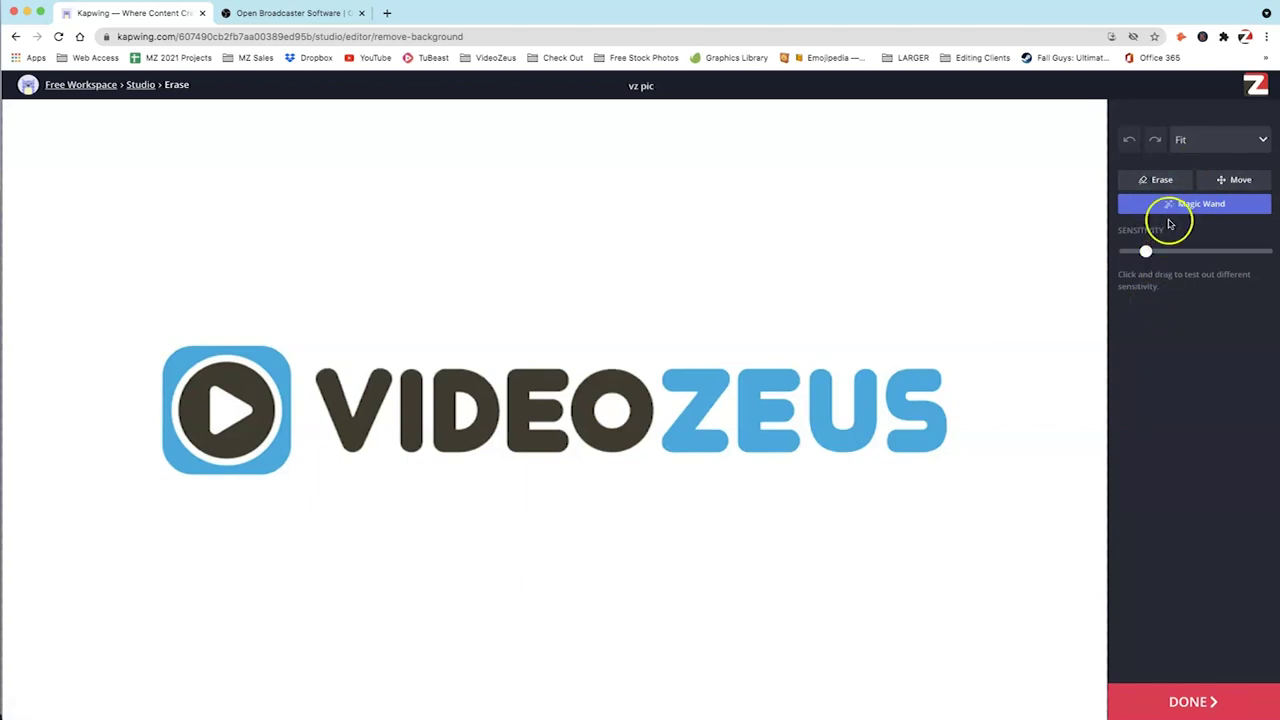
click(1164, 189)
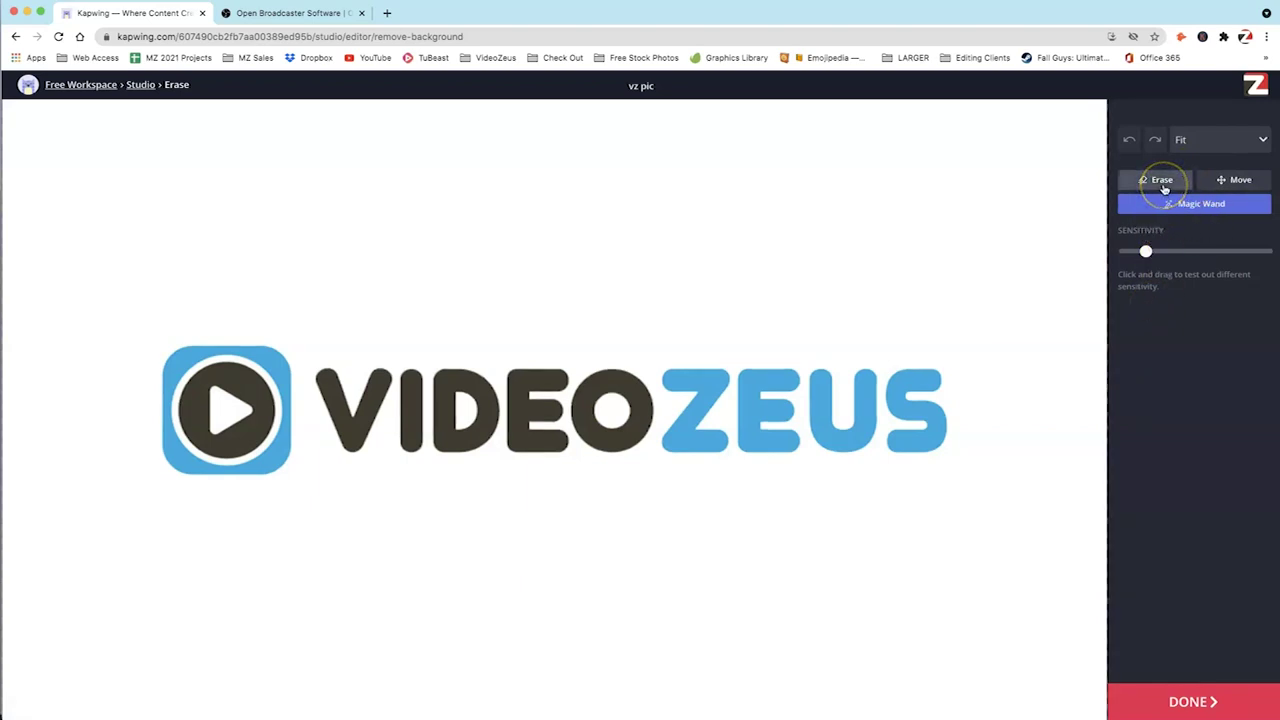
click(1154, 251)
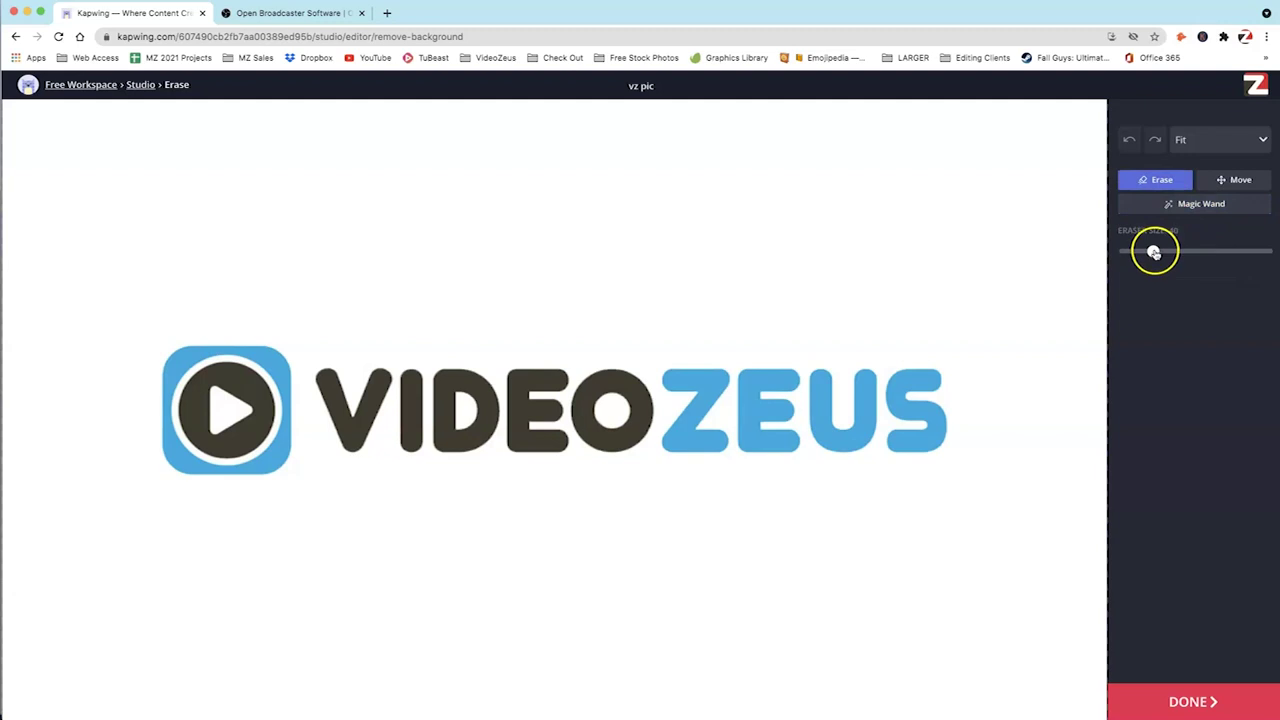
mouse_move(1100, 232)
mouse_down()
mouse_move(1074, 257)
mouse_move(1090, 271)
mouse_move(1100, 128)
mouse_move(1068, 106)
mouse_move(184, 110)
mouse_move(10, 126)
mouse_move(5, 402)
mouse_move(25, 558)
mouse_move(12, 698)
mouse_move(191, 716)
mouse_move(1095, 705)
mouse_move(1110, 573)
mouse_move(1100, 300)
mouse_move(1066, 274)
mouse_up()
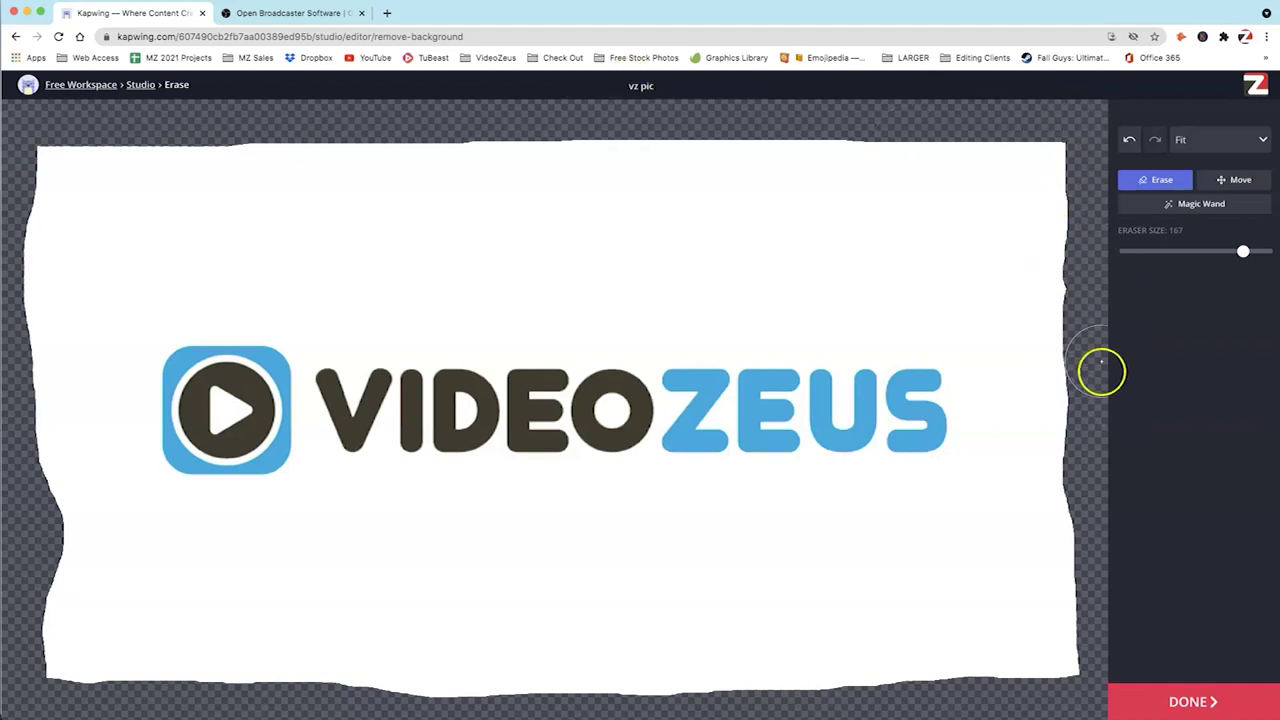
click(1196, 205)
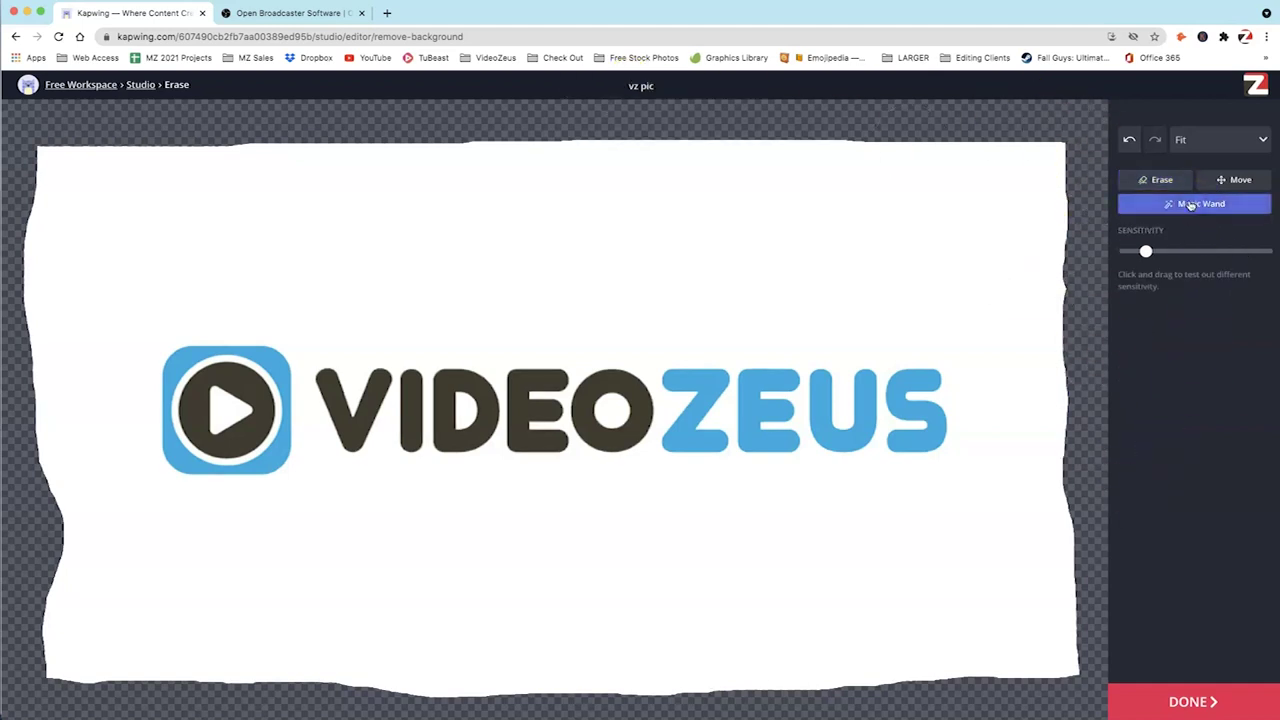
Magic-wand remove the white background plus the white inside the O and D, then finish erasing.
click(828, 229)
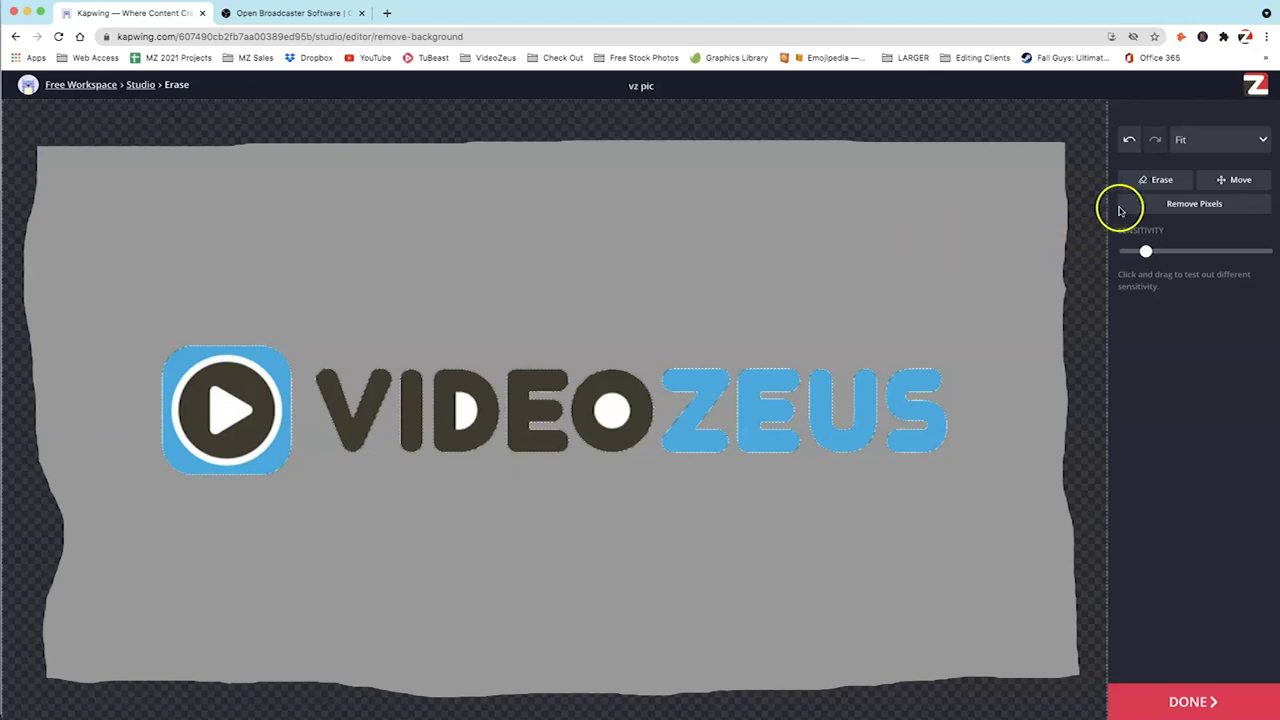
click(1222, 210)
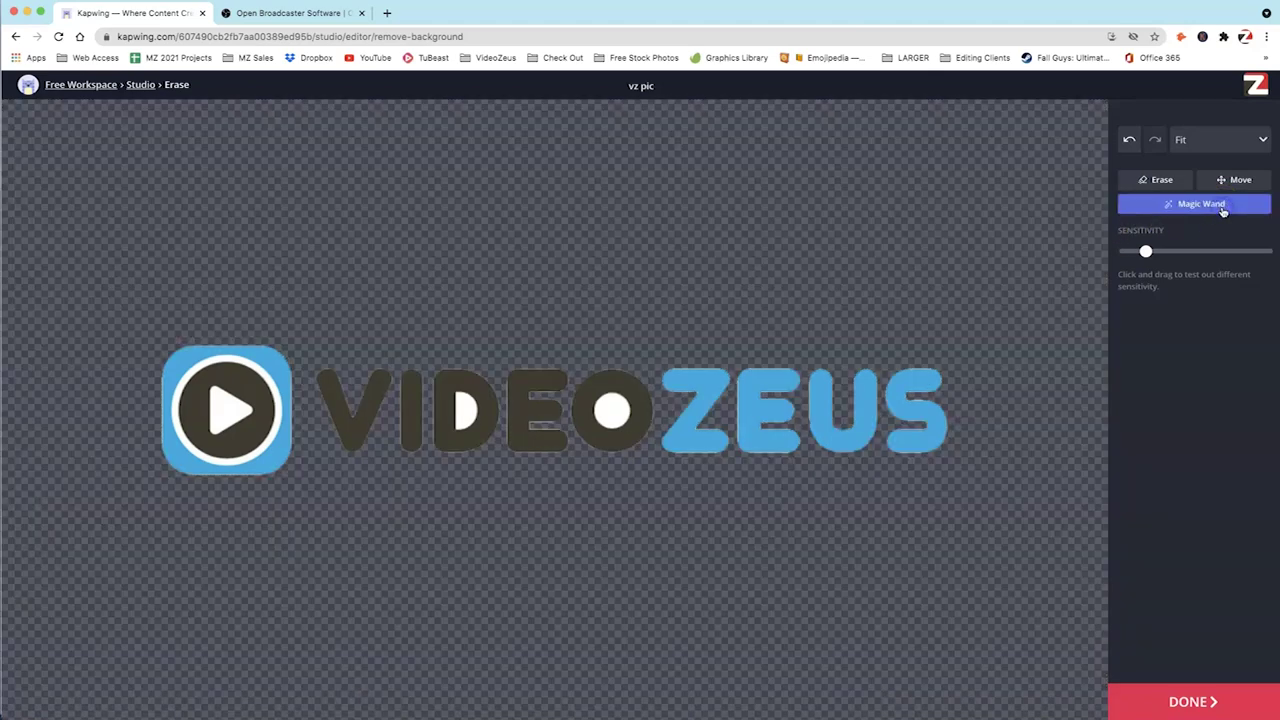
click(613, 413)
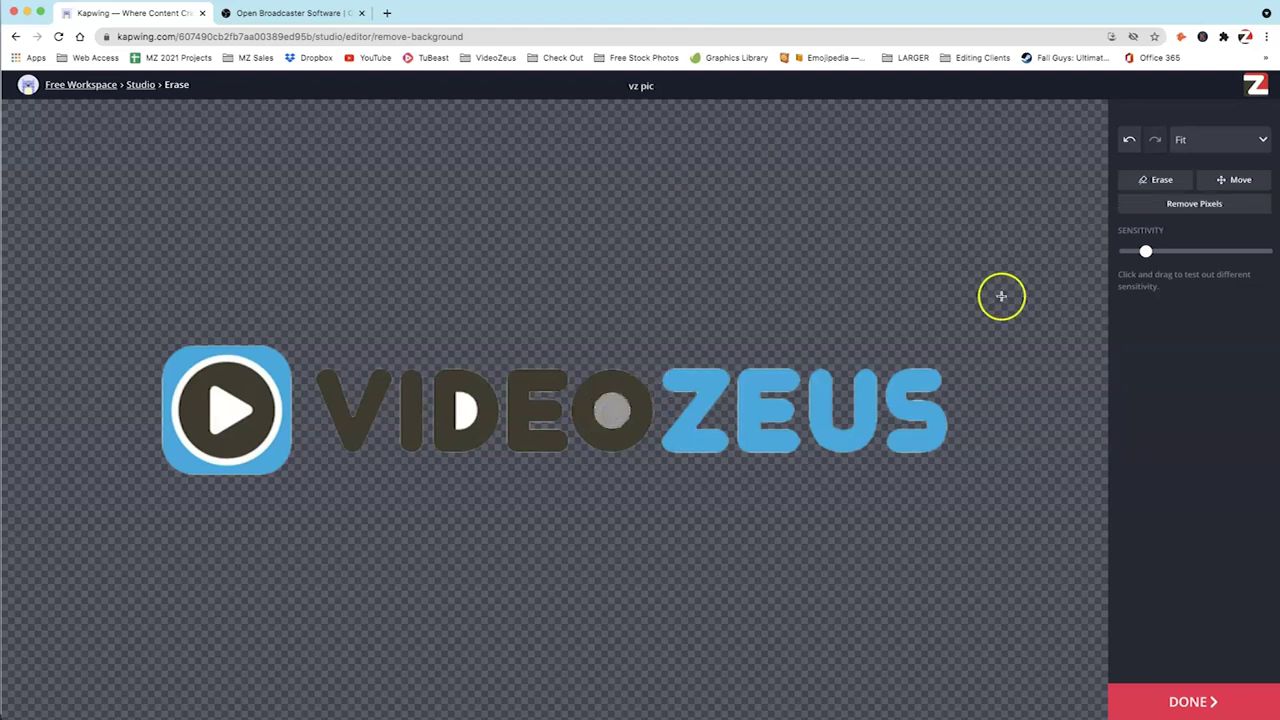
click(1166, 205)
click(448, 428)
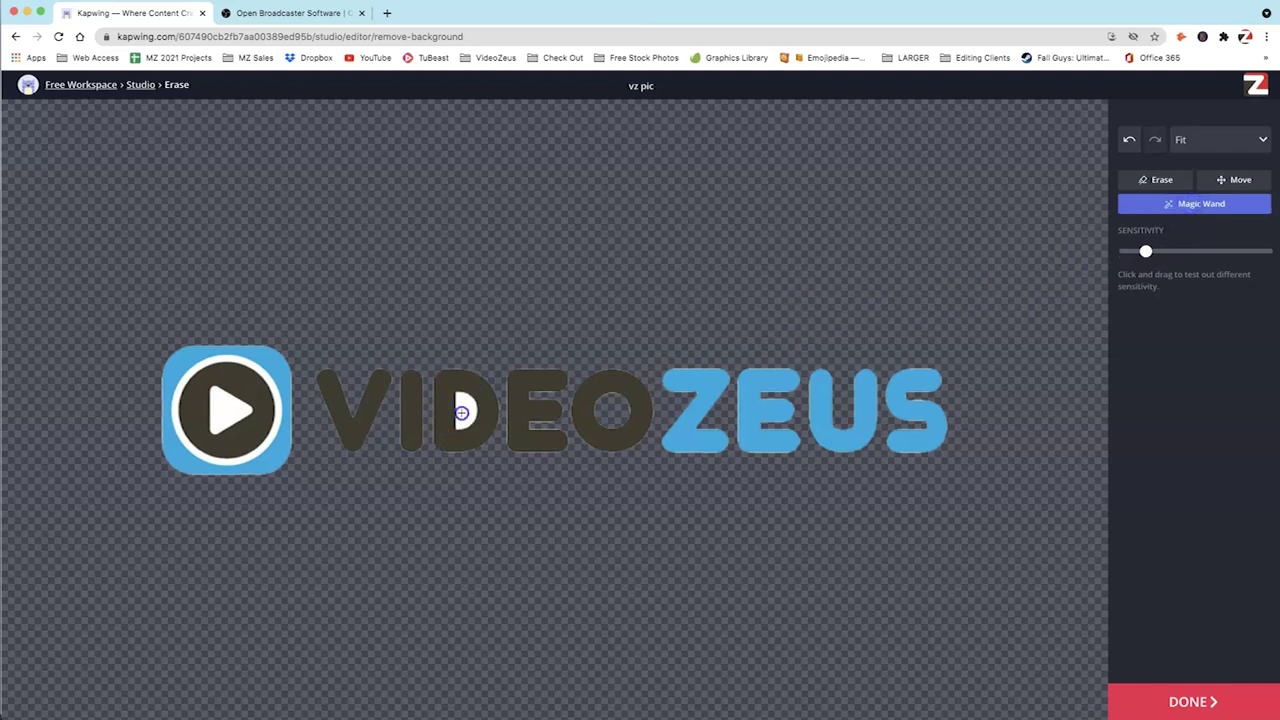
click(1154, 207)
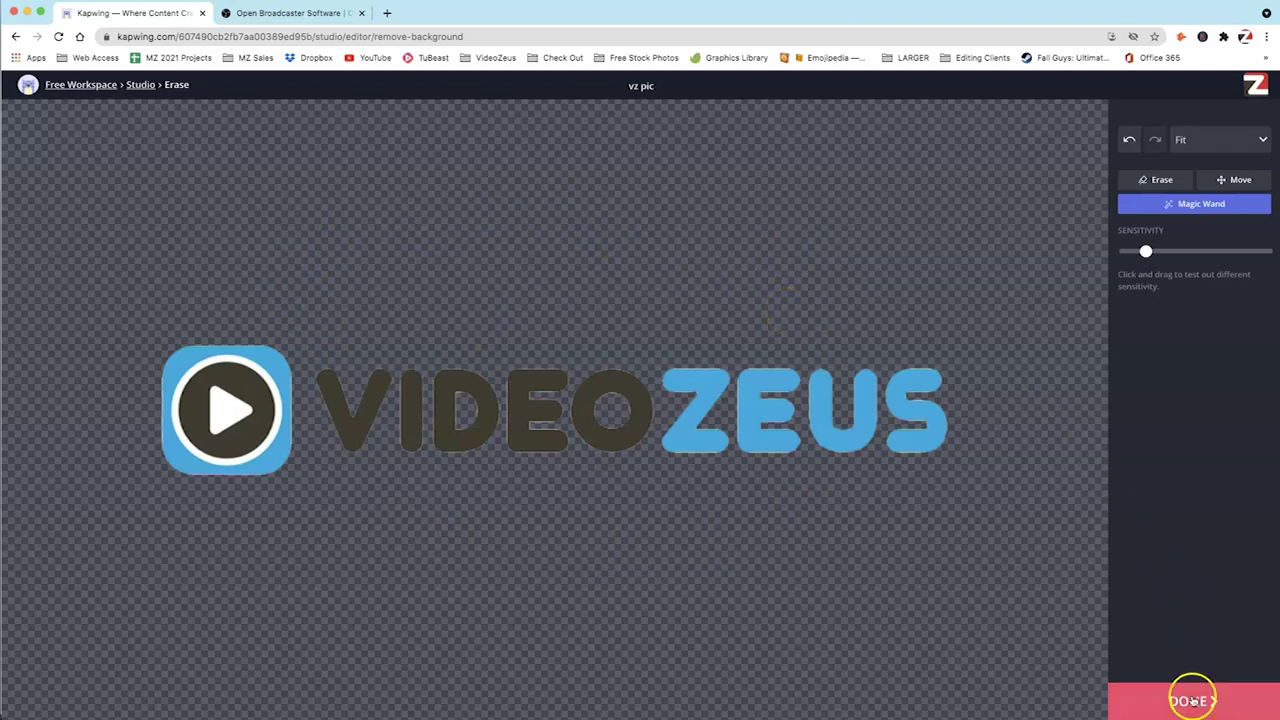
click(1243, 713)
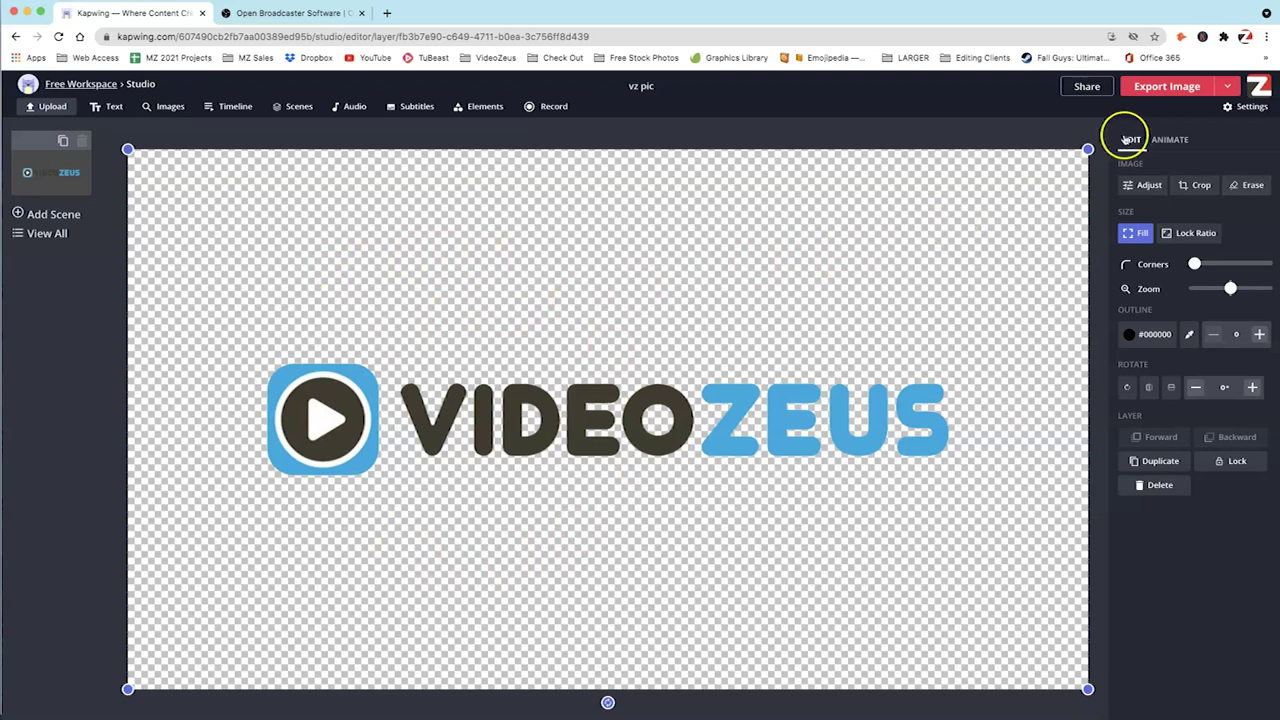
Export the transparent logo, download it as vz_pic (4).png, and go to the OBS Studio tab.
click(1185, 86)
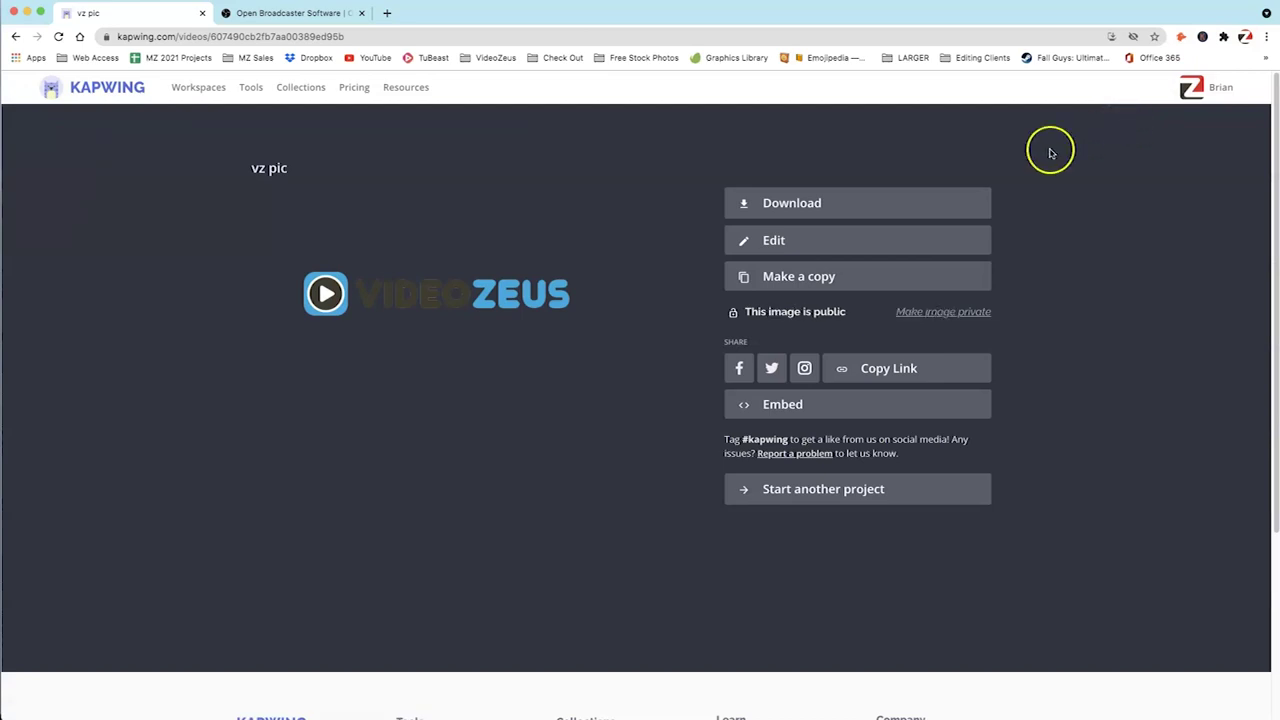
click(872, 205)
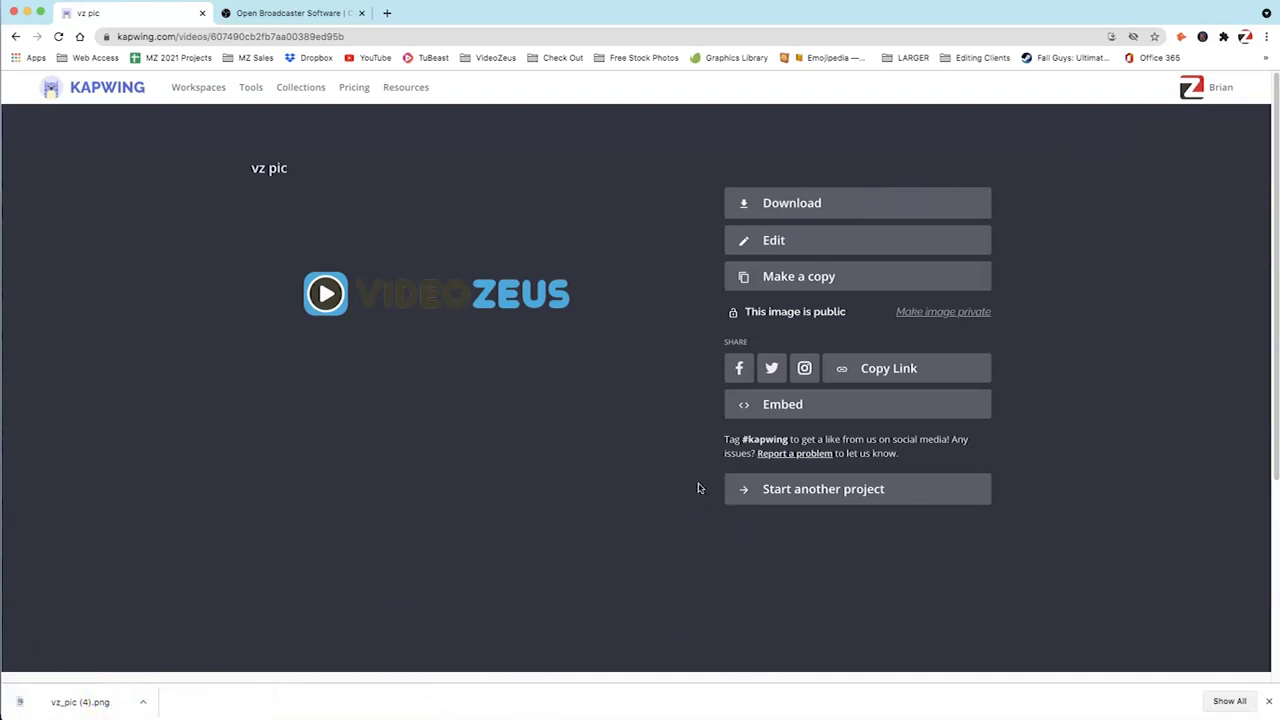
click(287, 13)
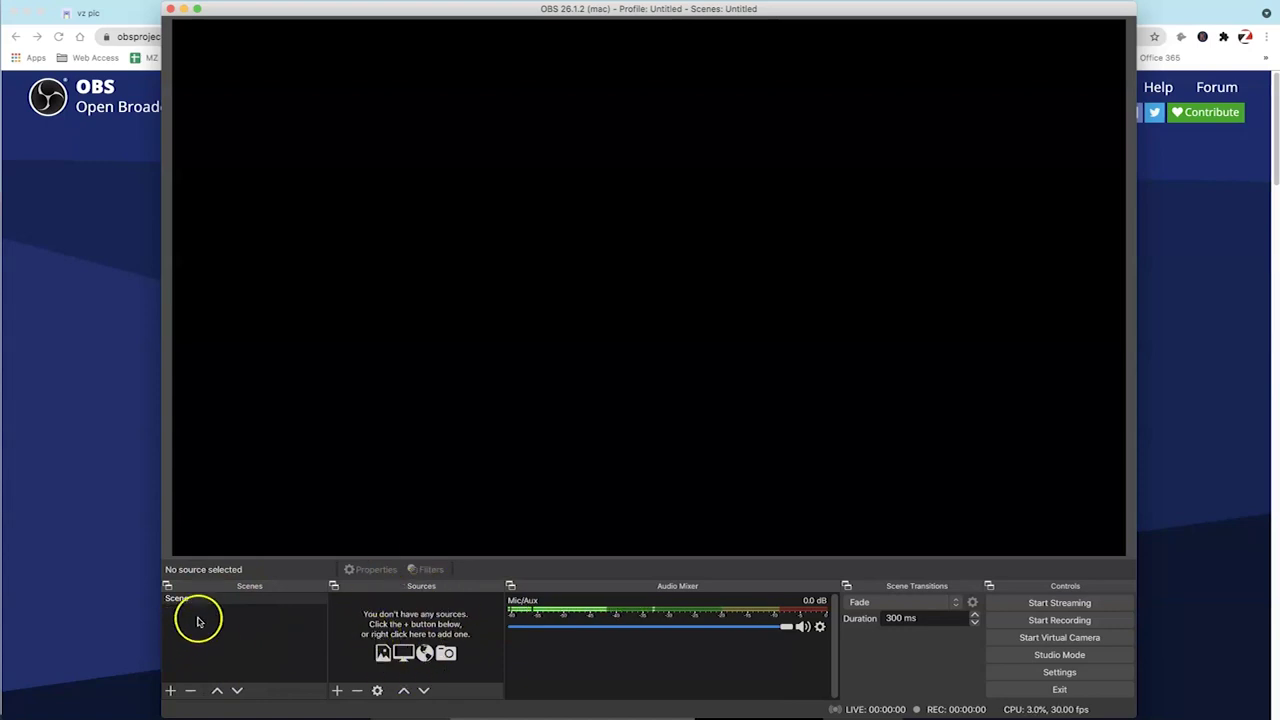
Select the empty default scene in OBS Studio.
click(214, 600)
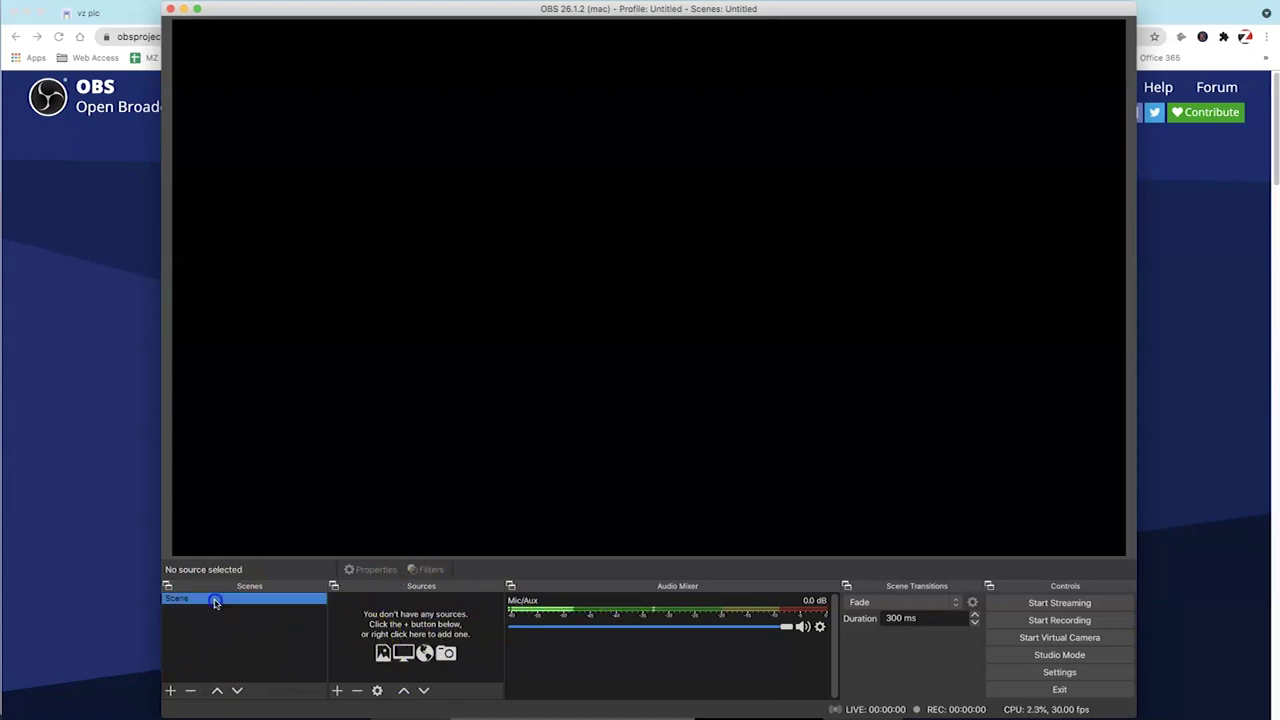
Add a new Video Capture Device source to the scene.
click(381, 628)
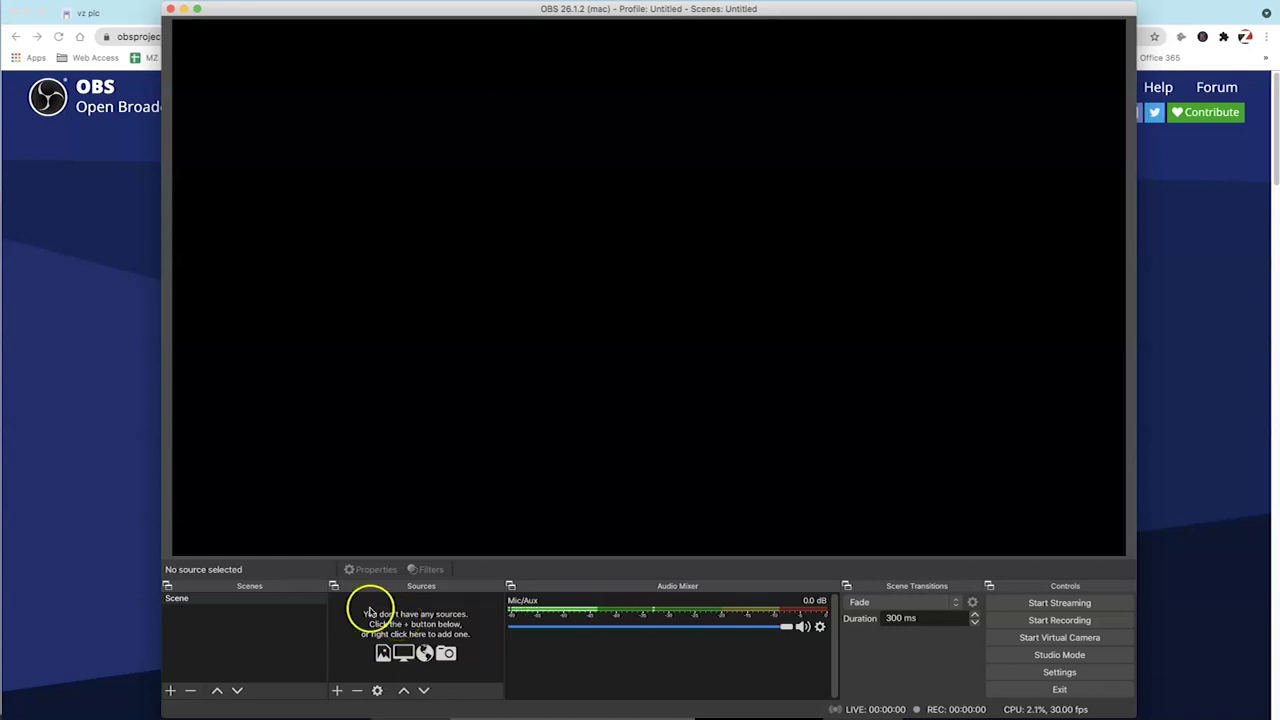
click(340, 691)
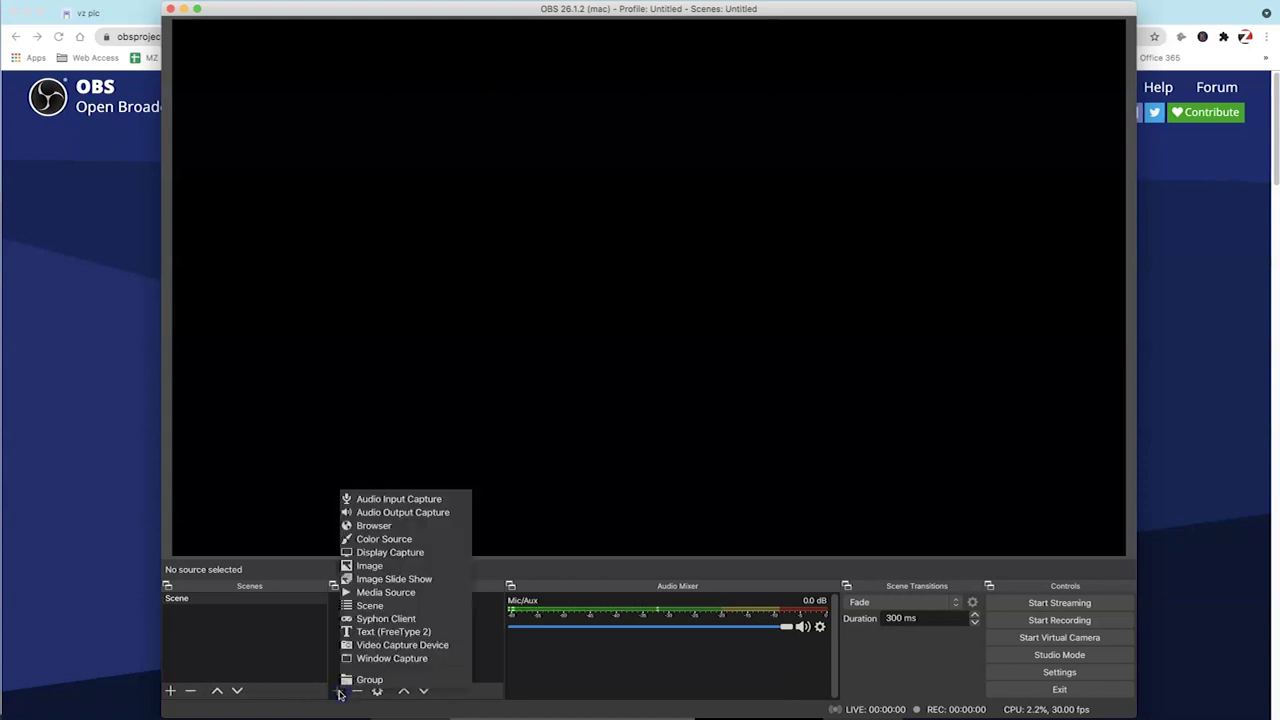
click(456, 650)
Set the capture source's device to FaceTime HD Camera (Built-in) and confirm the properties.
click(731, 203)
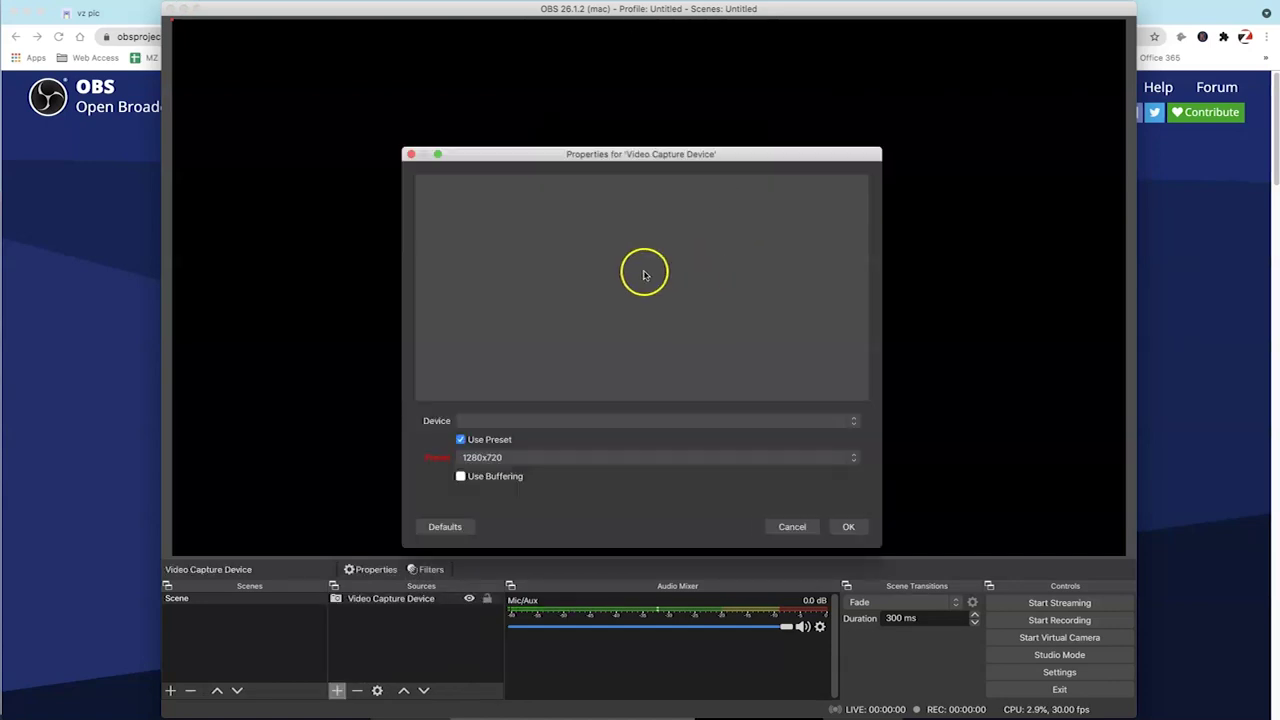
click(577, 421)
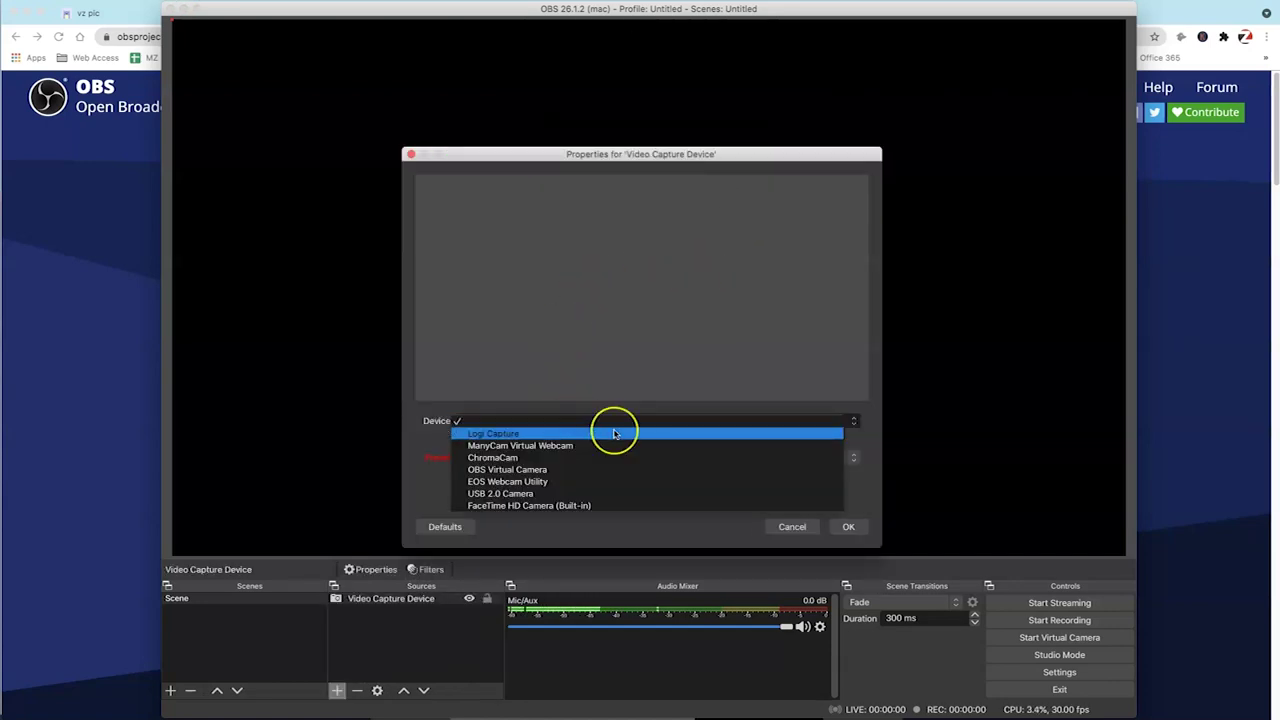
drag(615, 434, 716, 509)
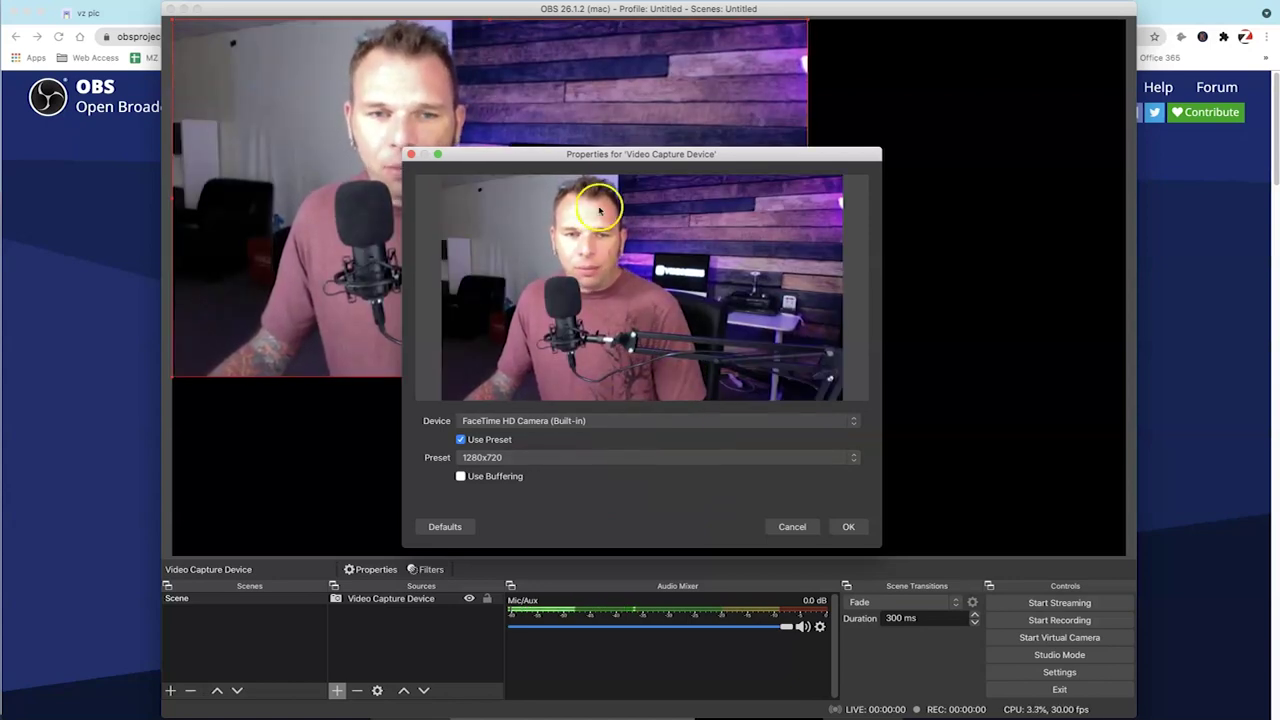
click(847, 525)
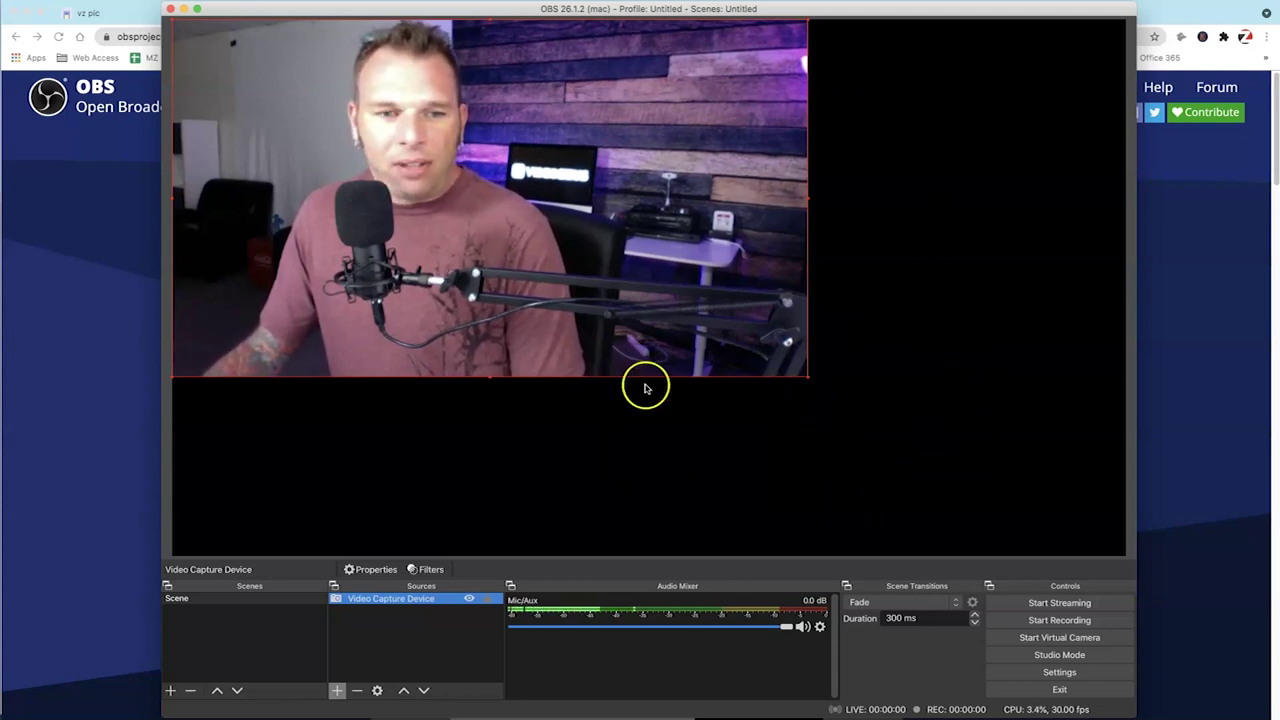
Drag the webcam feed's corner handle until it fills the whole canvas, then deselect it.
click(807, 376)
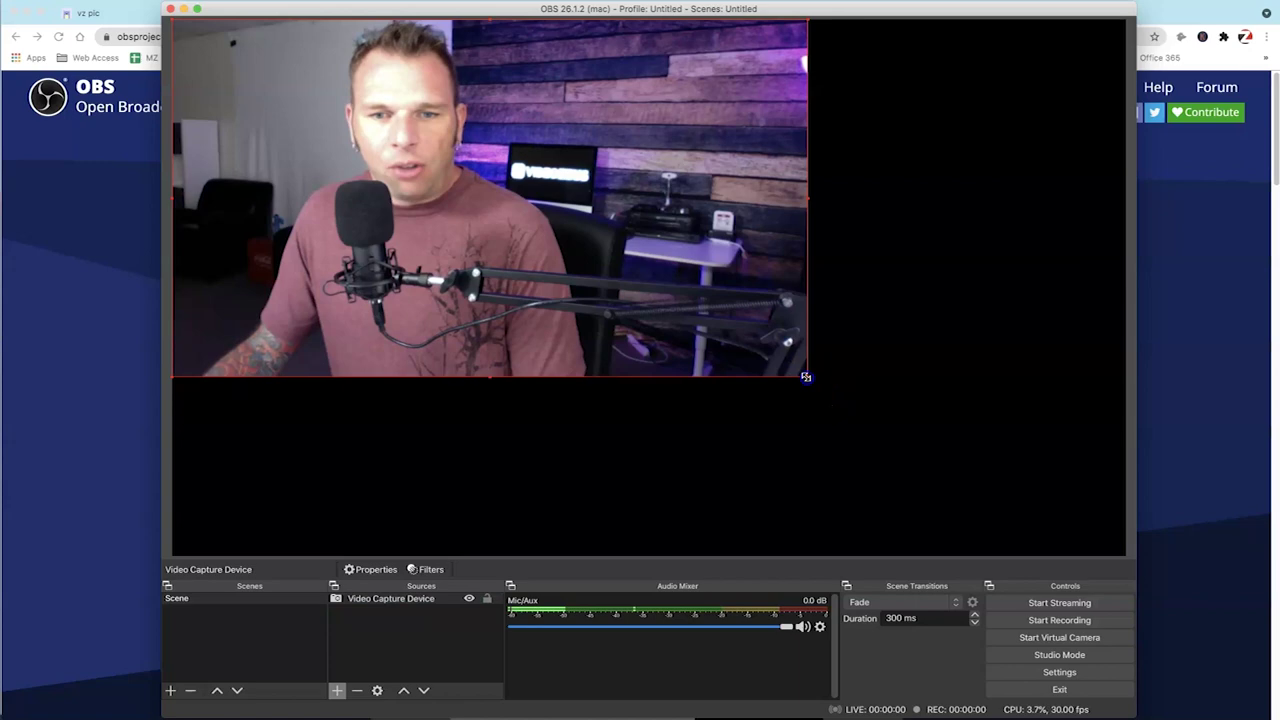
drag(806, 376, 1036, 552)
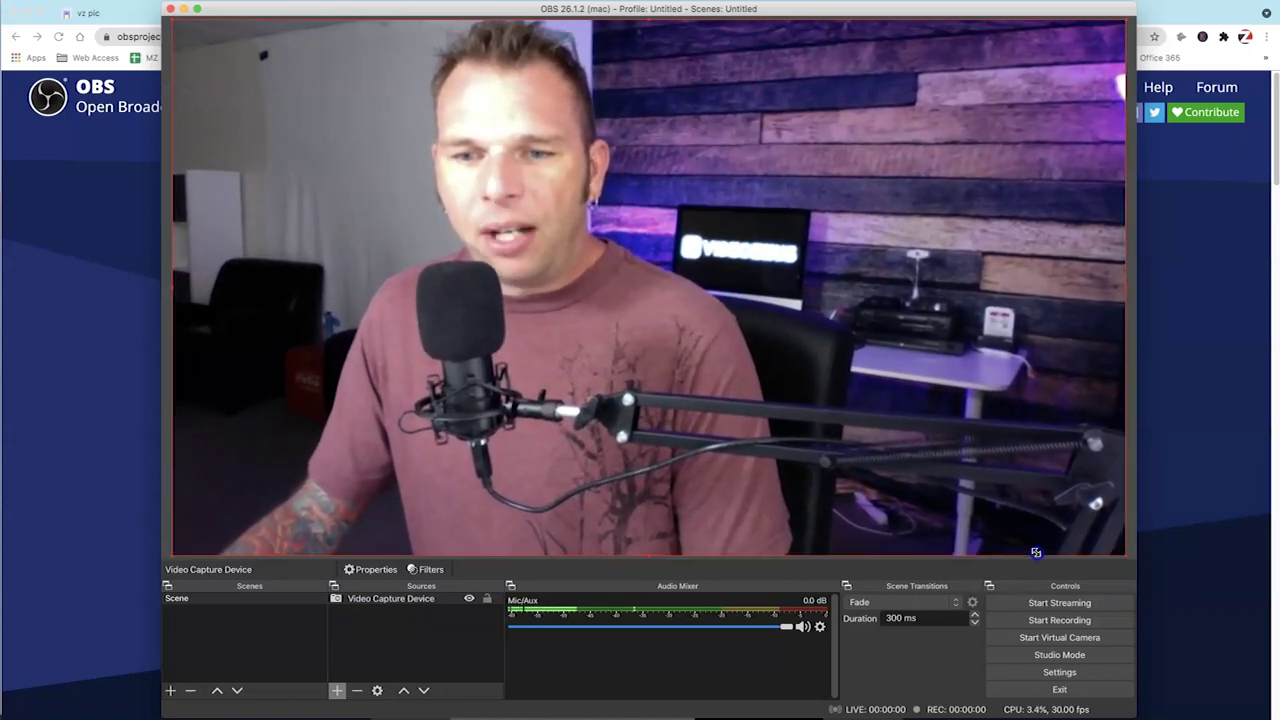
click(914, 436)
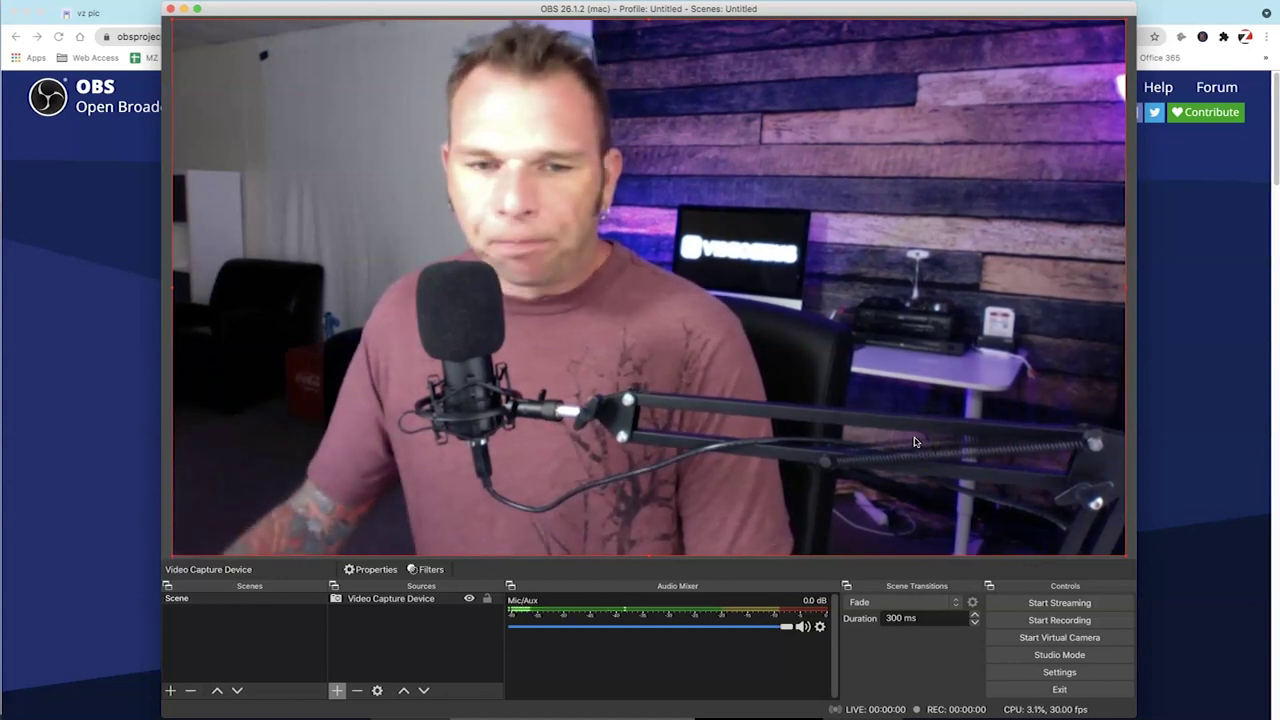
click(455, 642)
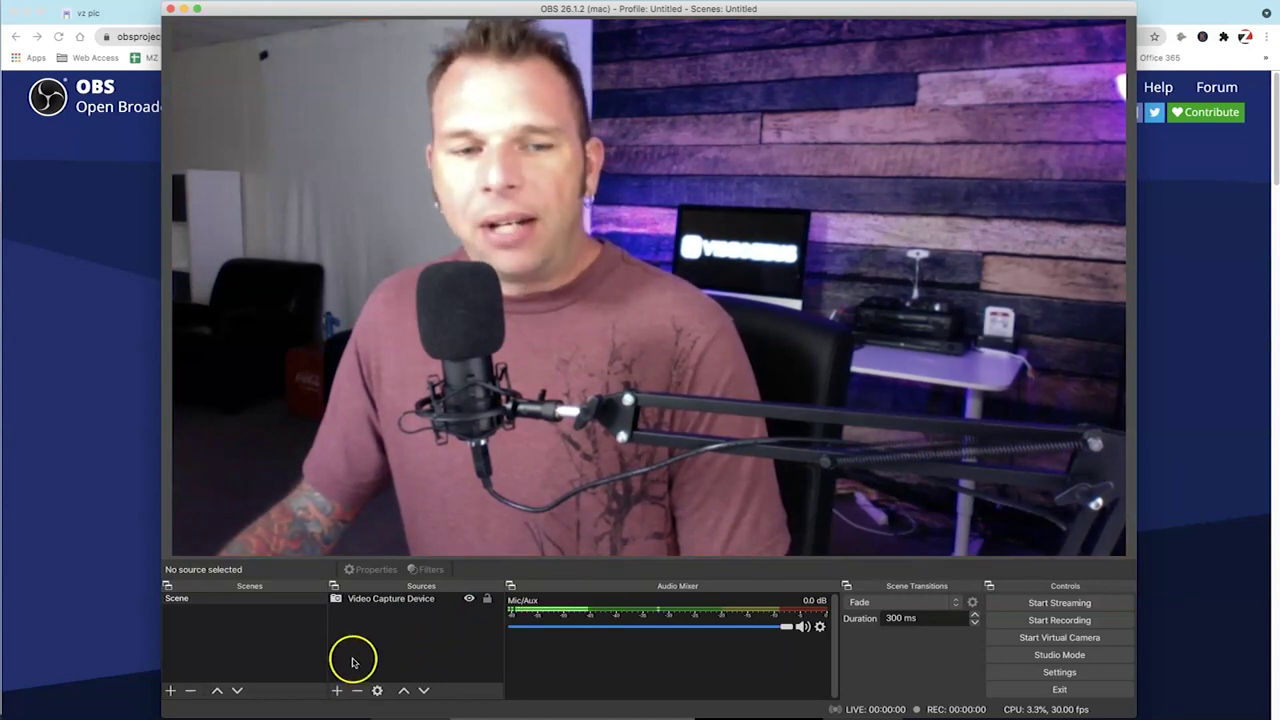
Add an Image source using vz_pic (4).png from Downloads to overlay the logo on the webcam.
click(337, 690)
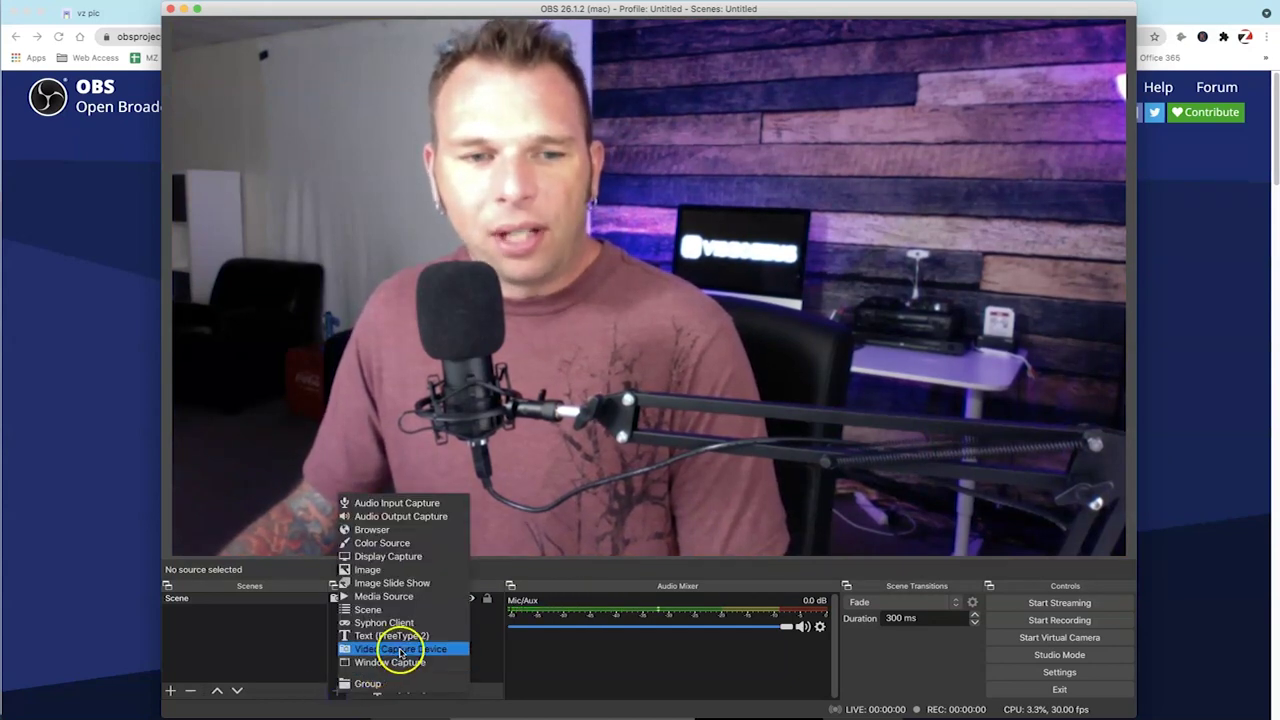
click(427, 569)
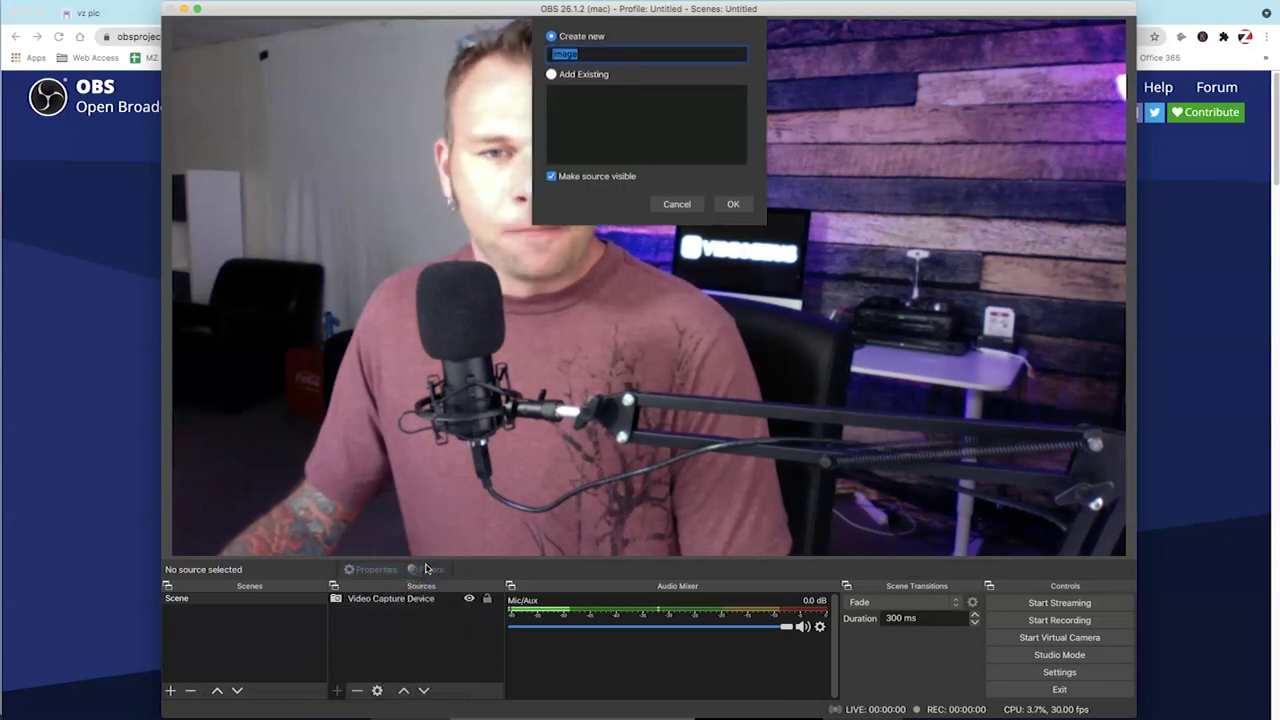
click(731, 205)
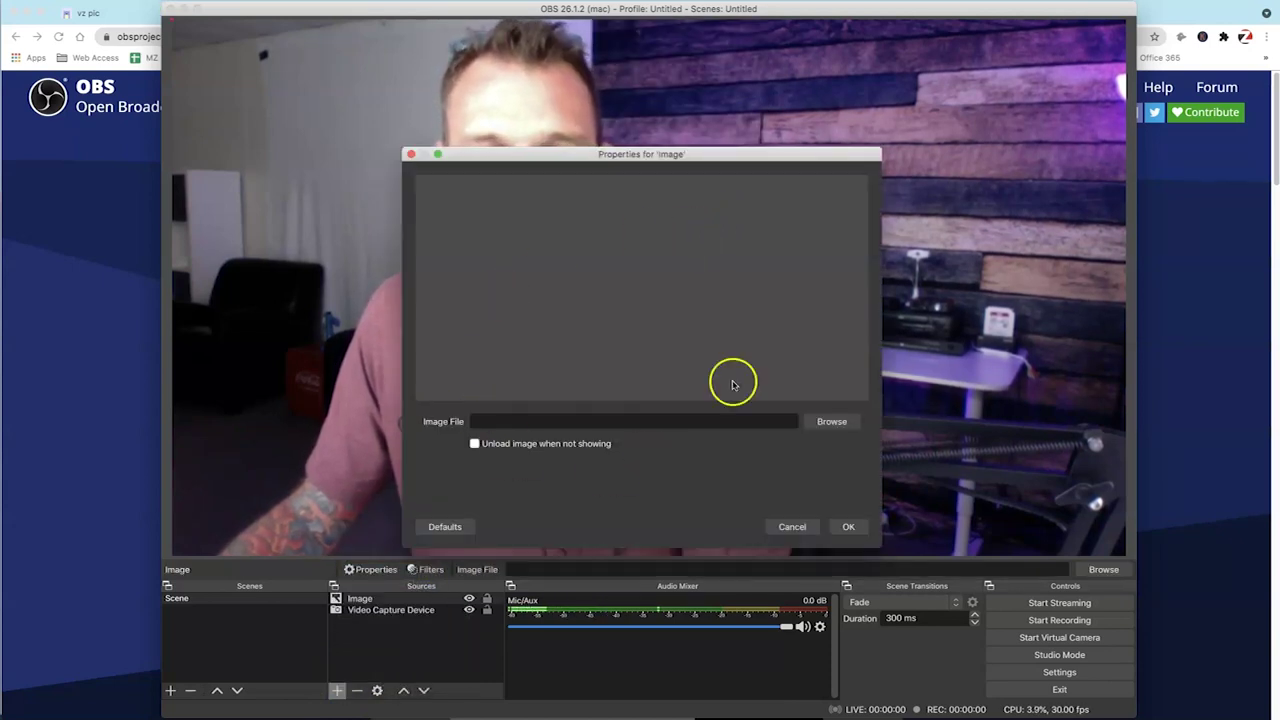
click(835, 422)
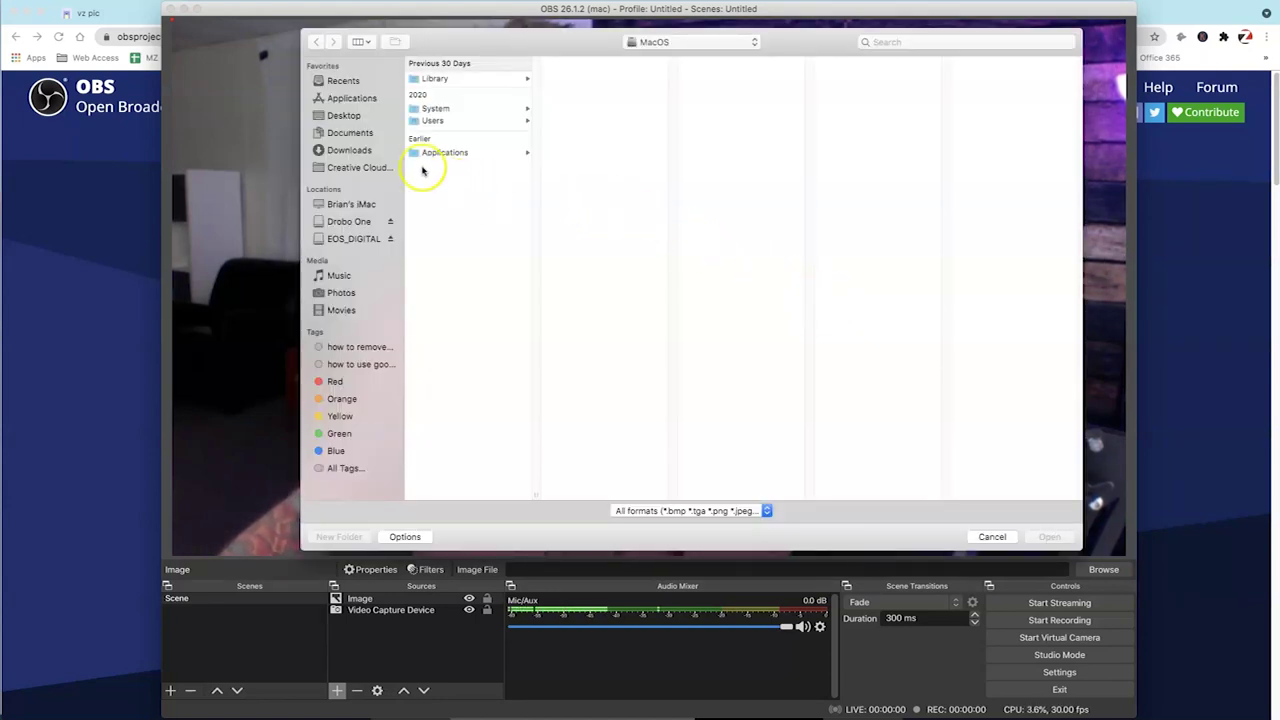
click(350, 150)
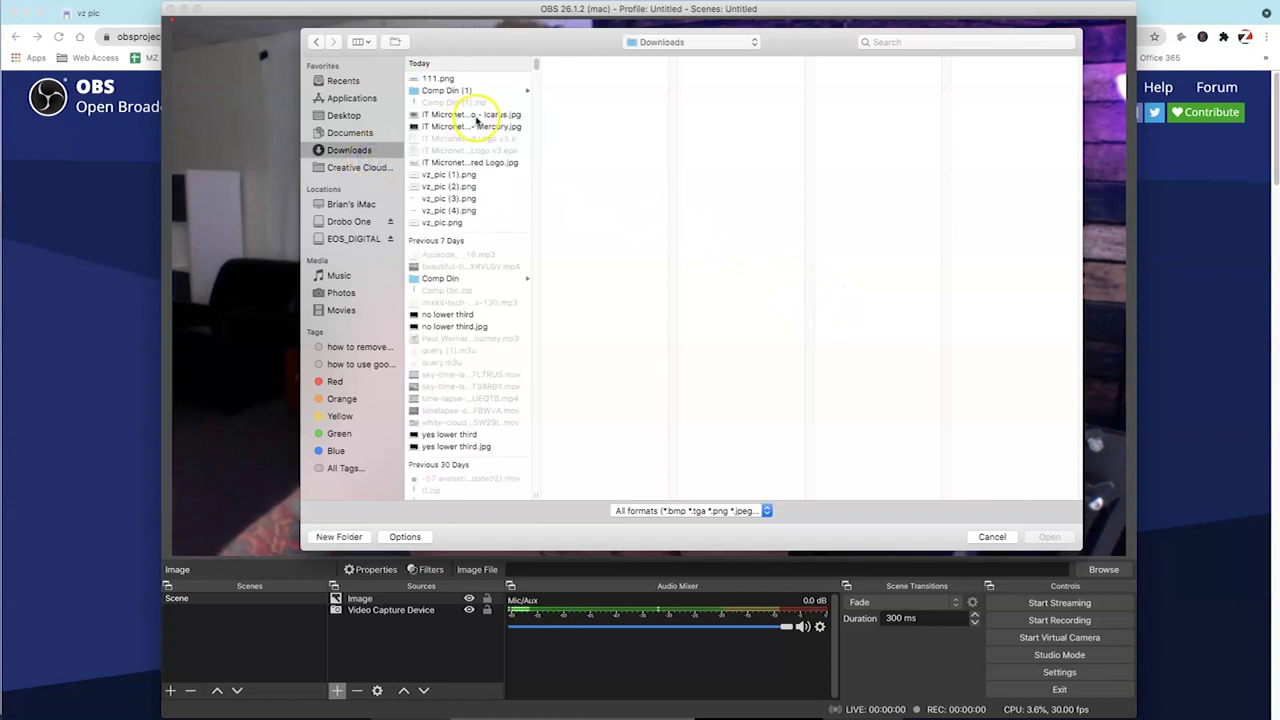
click(462, 213)
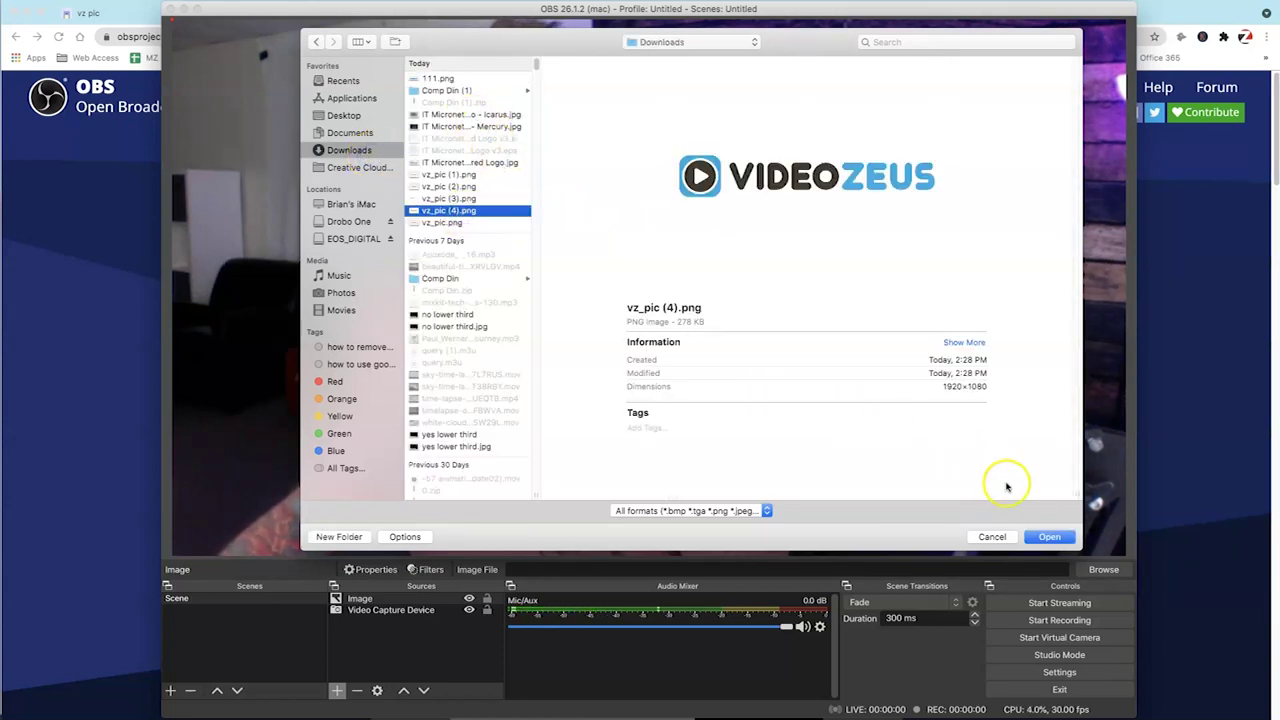
click(1048, 536)
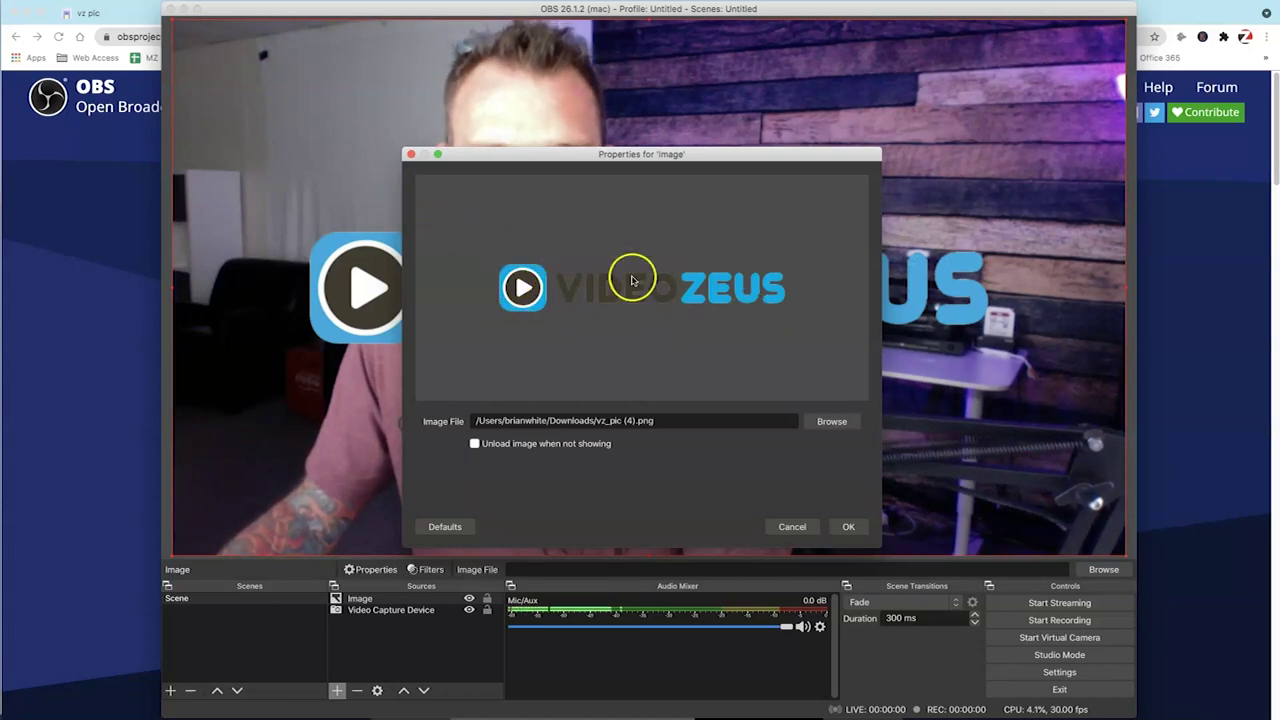
click(852, 527)
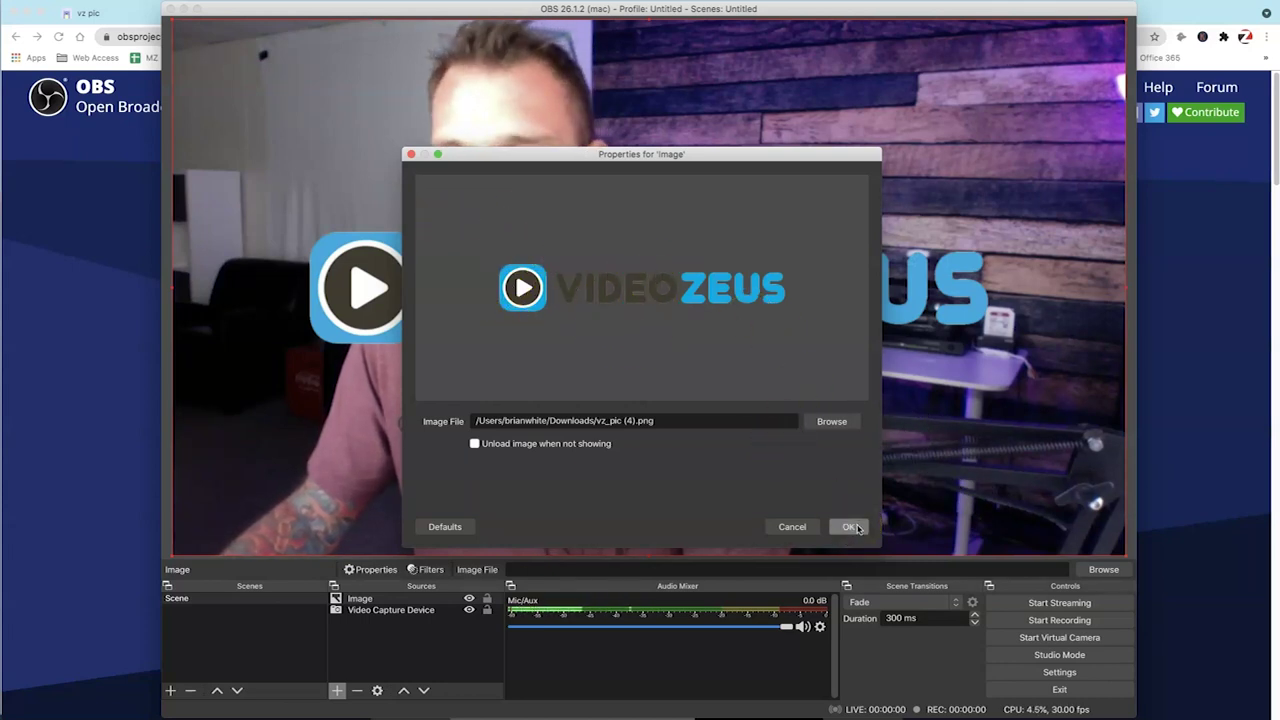
Shrink the VideoZeus logo and position it in the lower-right corner of the webcam feed.
drag(391, 277, 441, 321)
drag(388, 246, 425, 244)
drag(263, 66, 790, 418)
drag(929, 486, 965, 509)
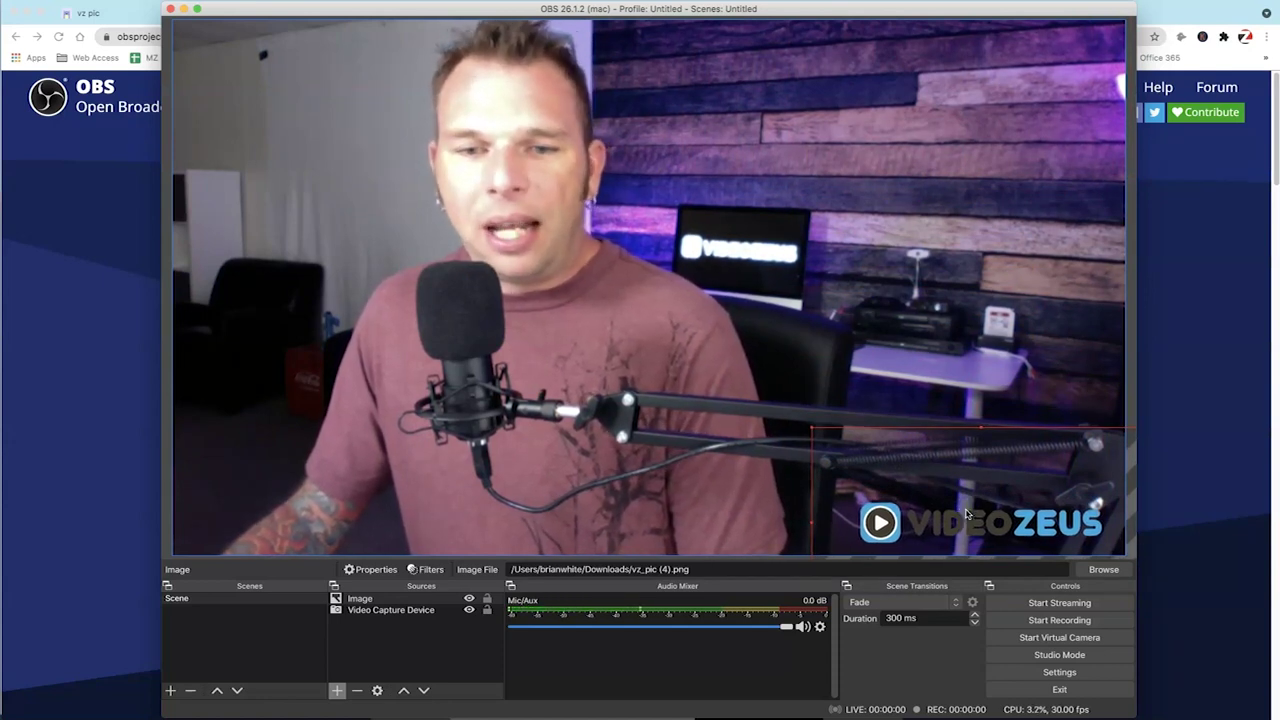
Select the webcam source in the OBS preview.
click(817, 340)
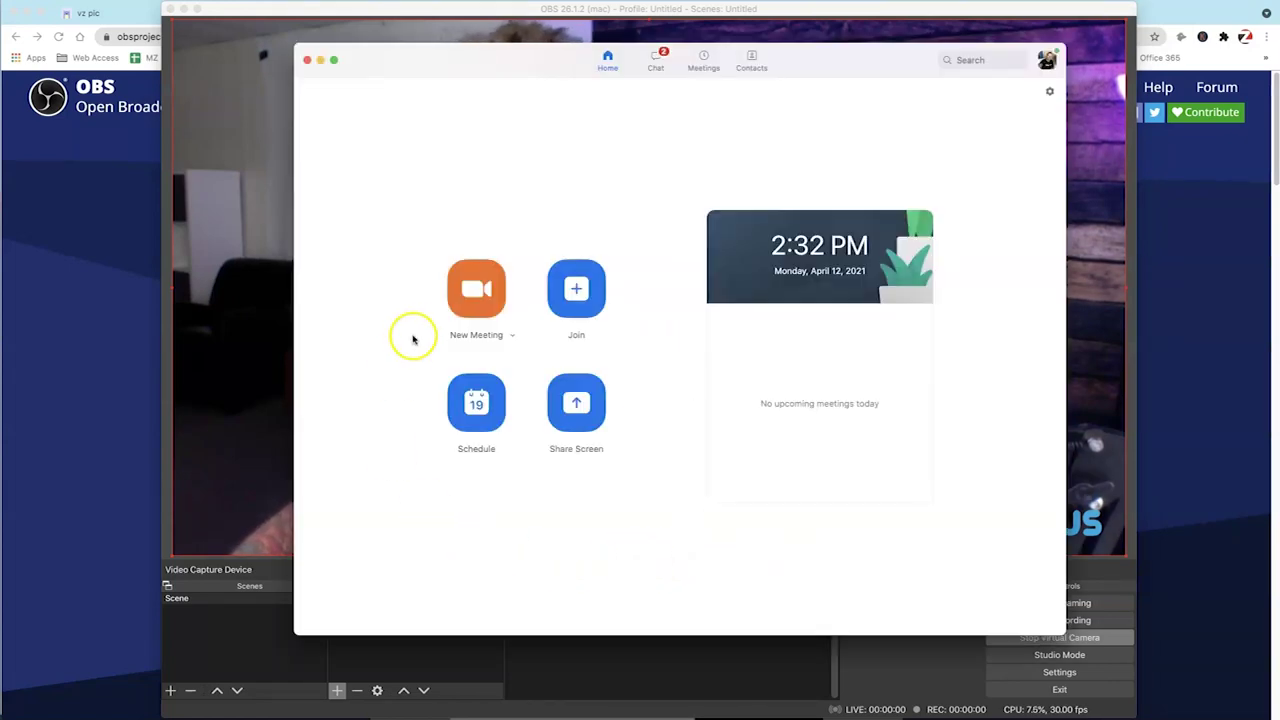
Start a new Zoom meeting and switch its camera to OBS Virtual Camera.
click(474, 308)
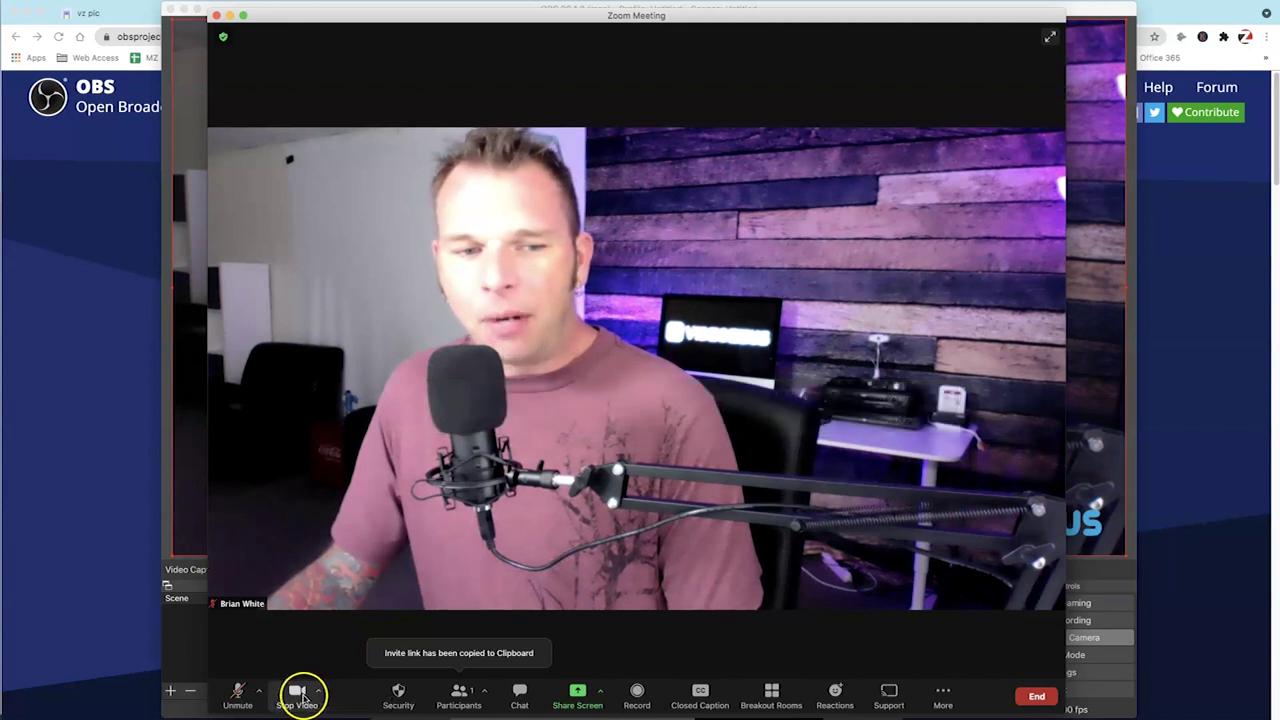
click(320, 694)
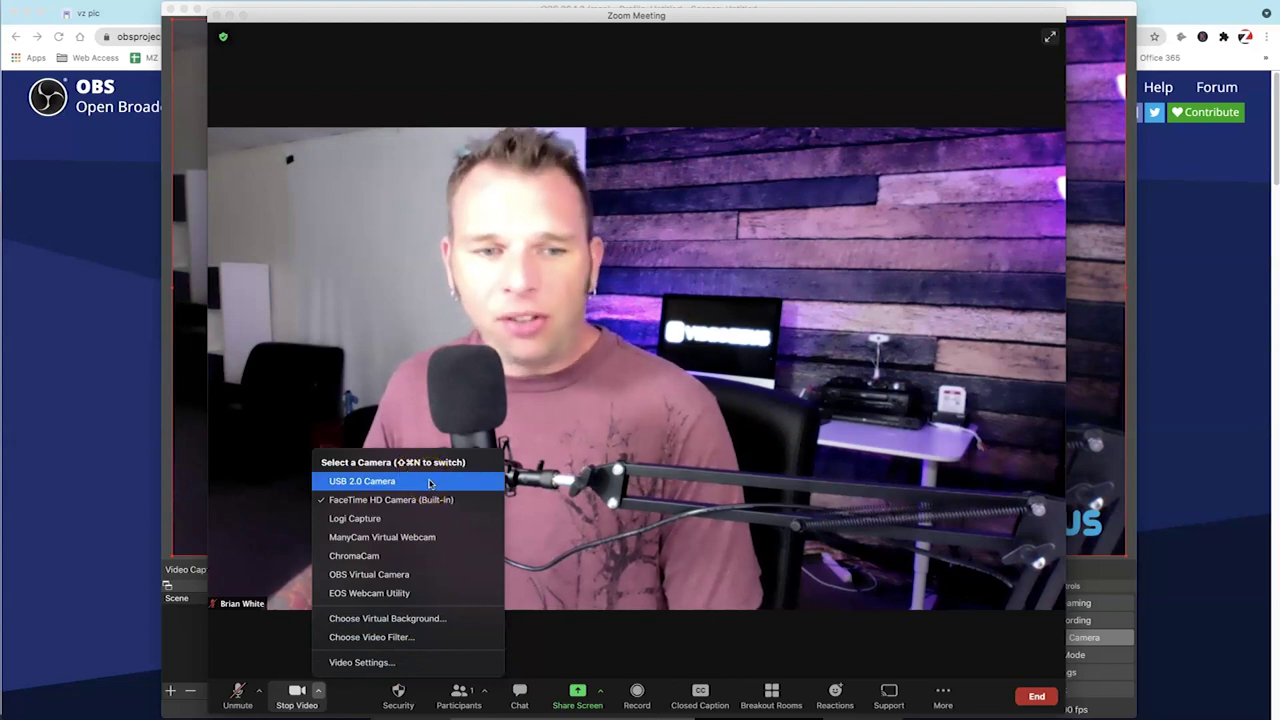
drag(430, 484, 430, 575)
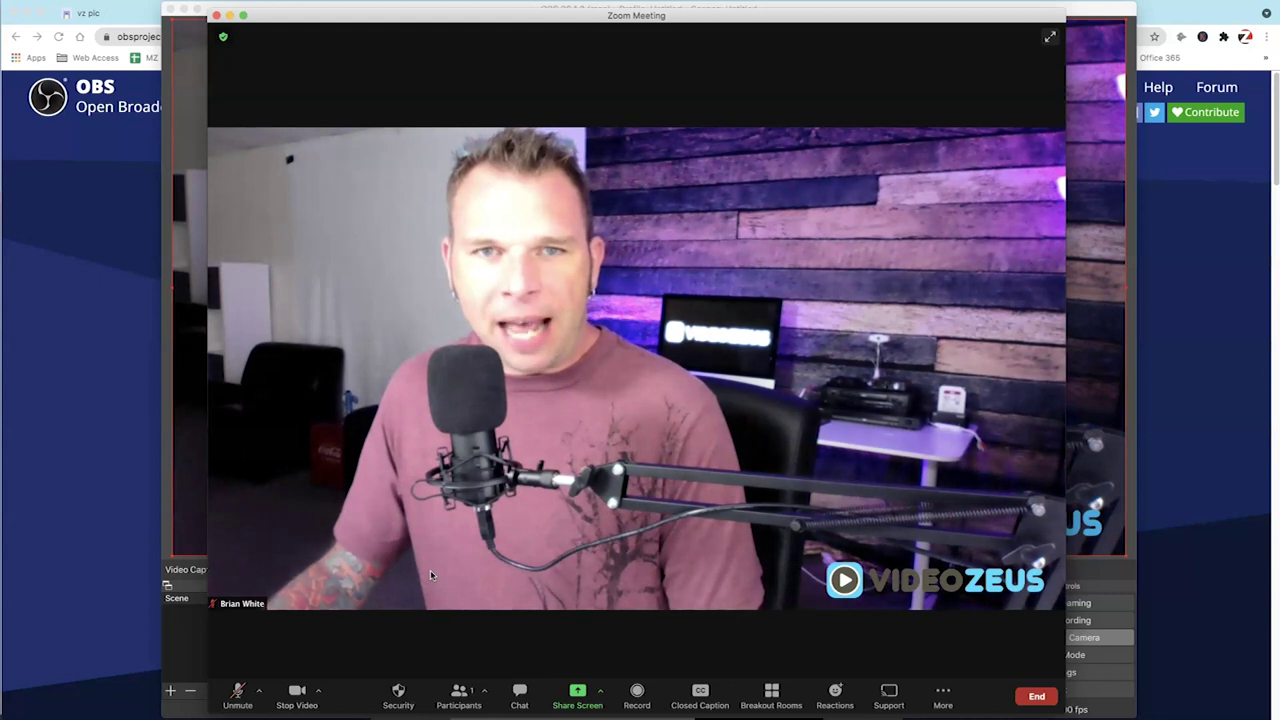
click(657, 571)
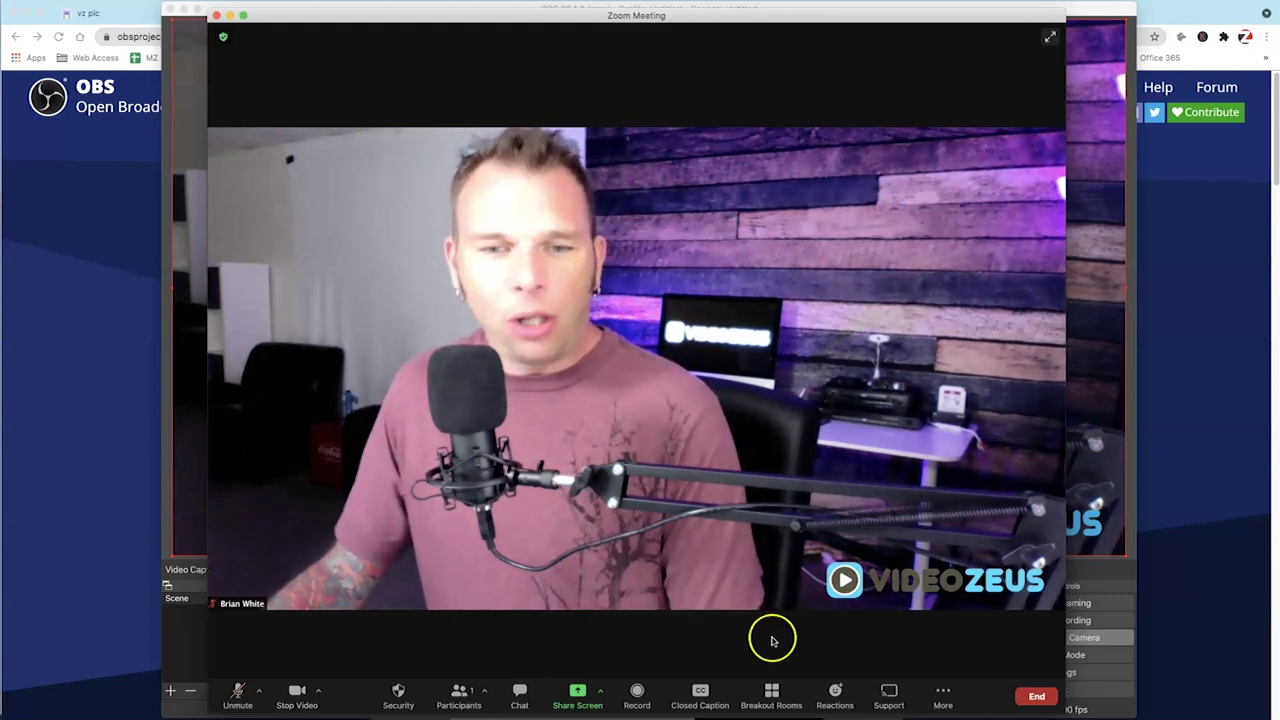